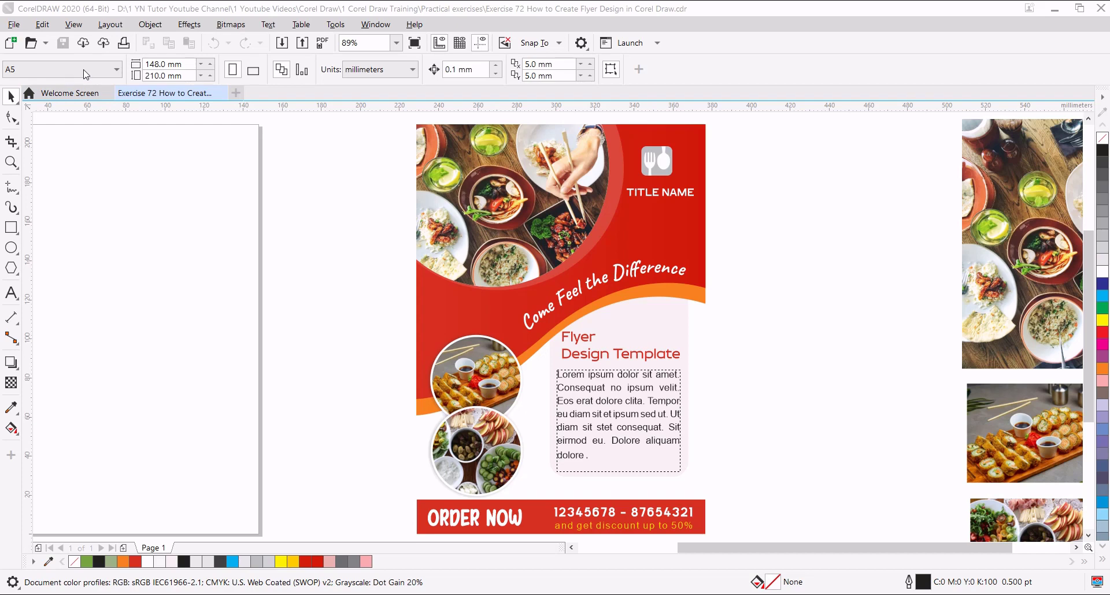
click(109, 73)
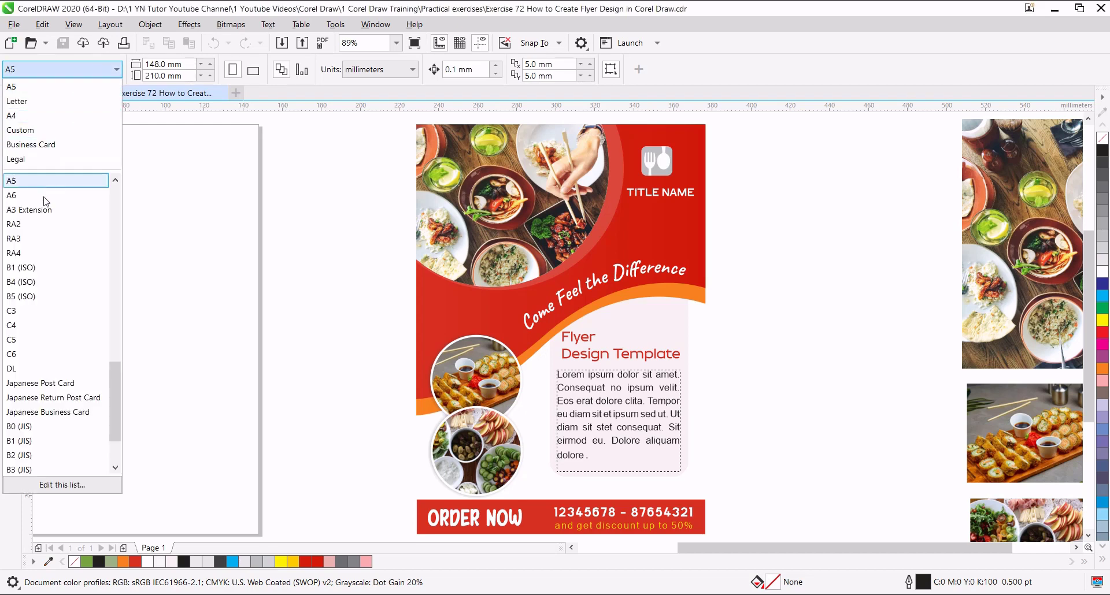
click(161, 145)
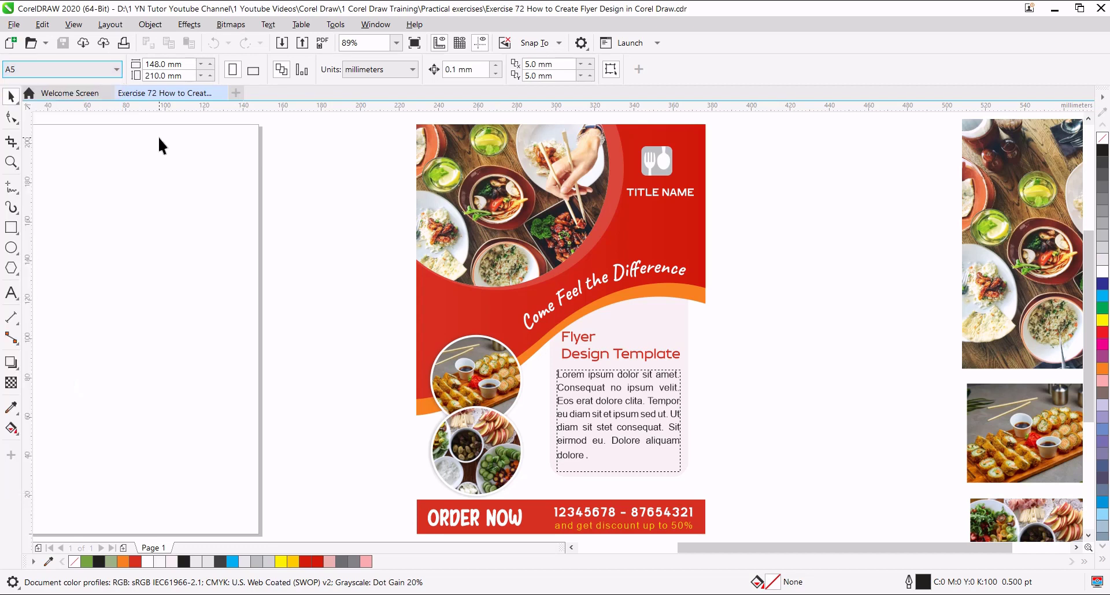
click(406, 71)
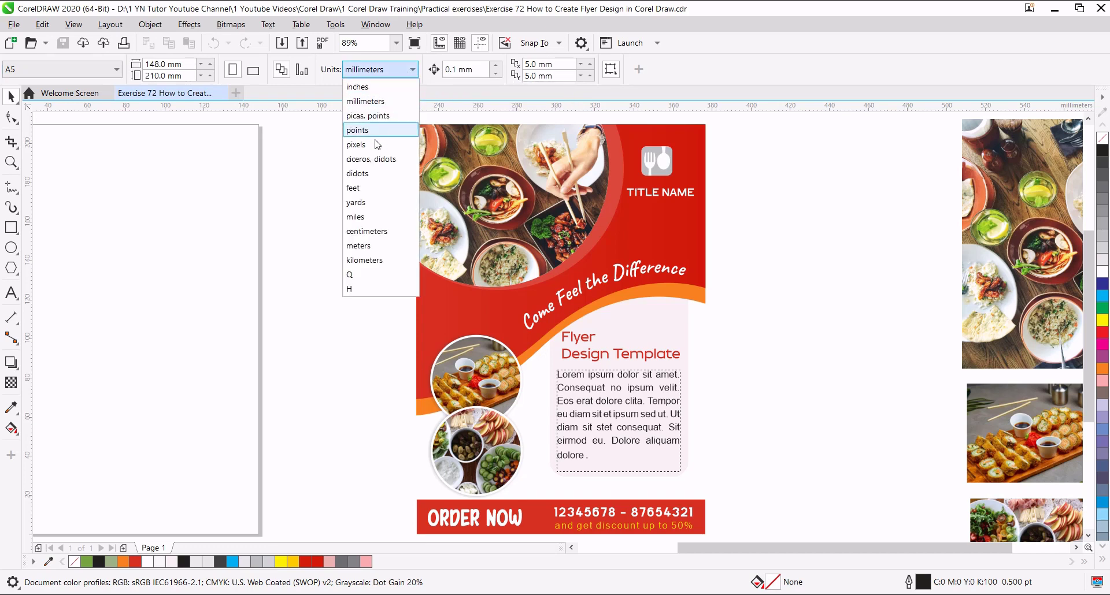
Step: Bring up the guideline presets in the document options and choose the user-defined preset type
drag(359, 214, 730, 217)
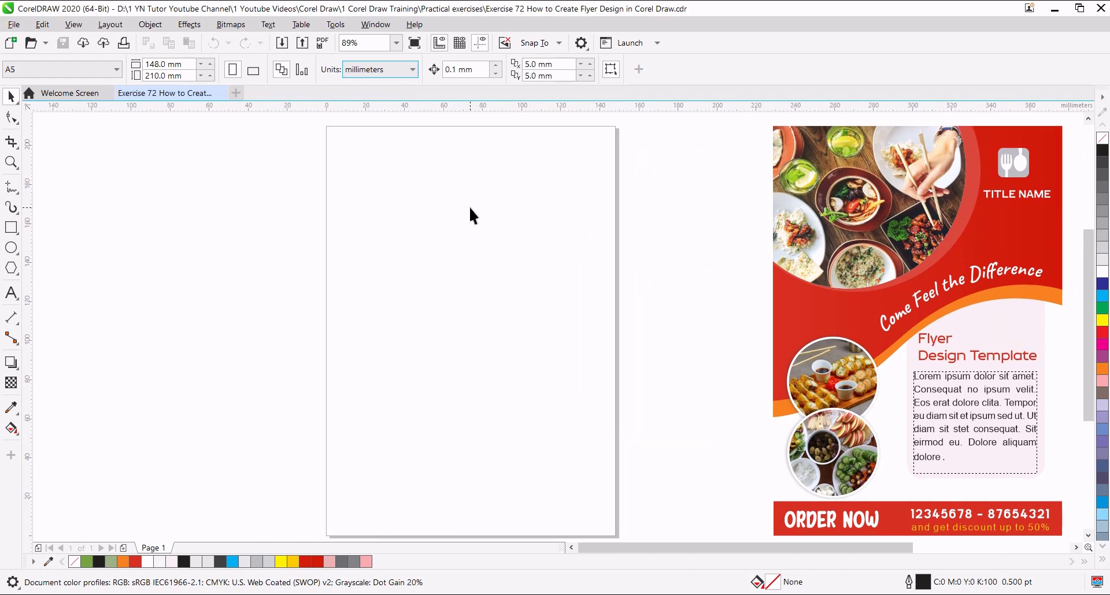
click(340, 28)
mouse_move(349, 44)
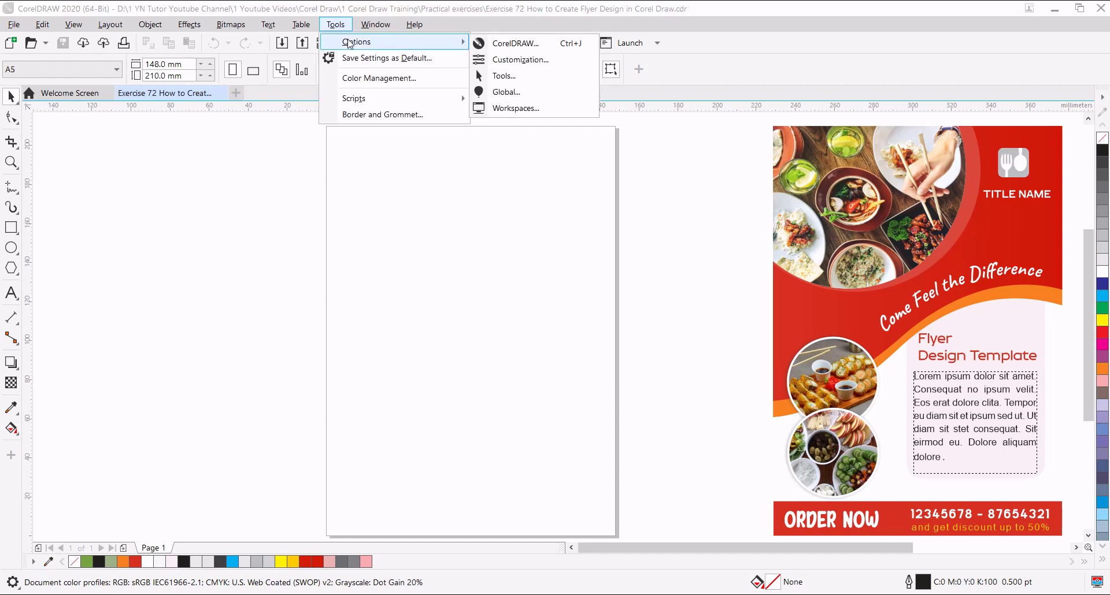
click(514, 60)
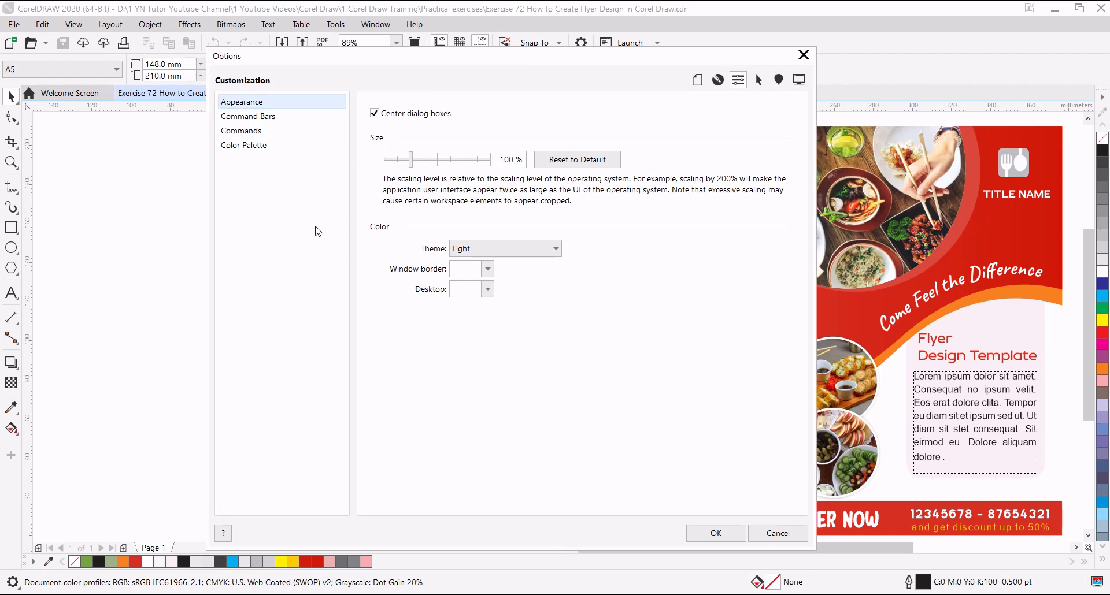
click(697, 85)
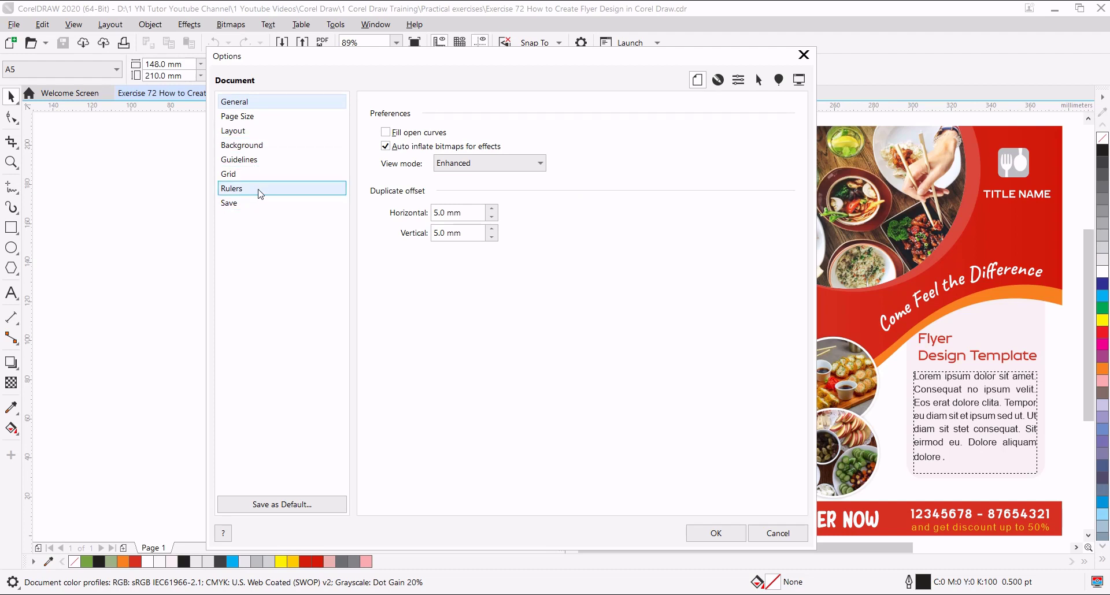
click(273, 163)
click(585, 110)
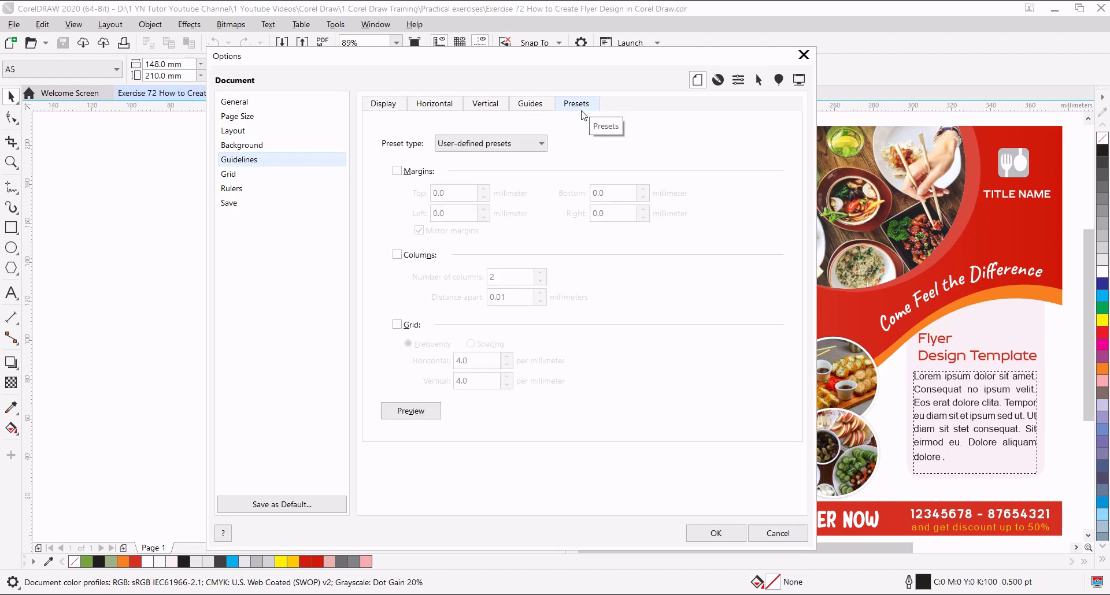
click(533, 146)
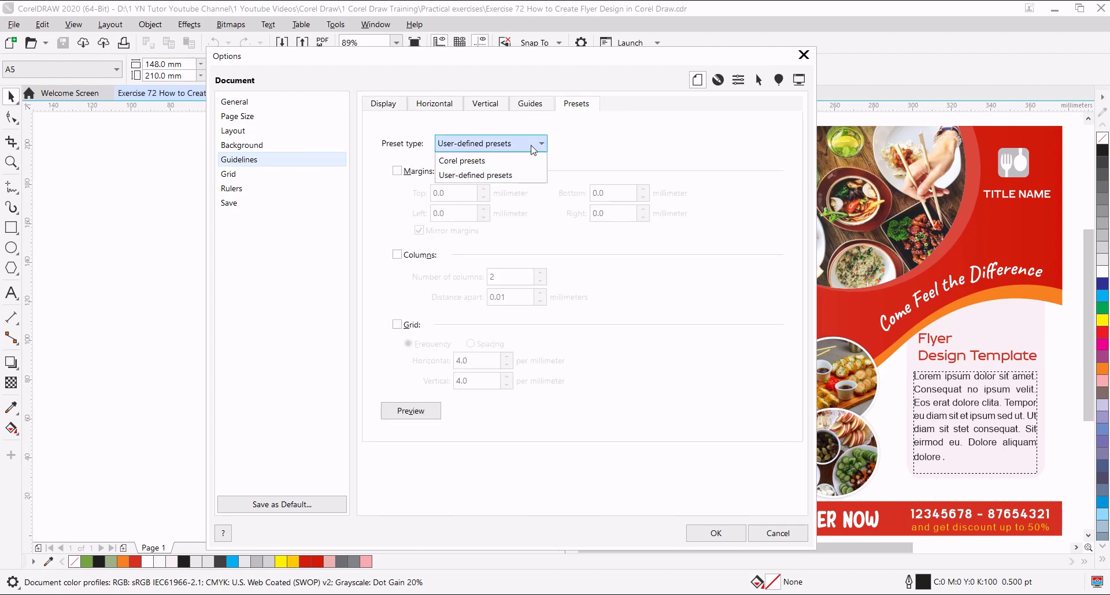
click(504, 176)
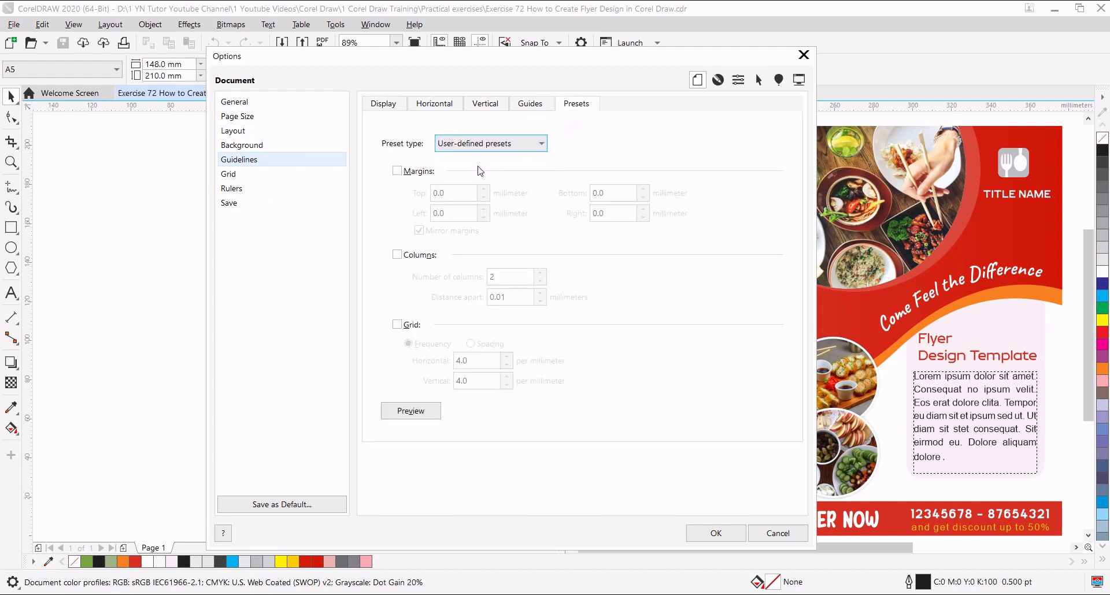
Step: Enable mirrored margin guidelines with top and left margins of 3 mm and apply them to the page
click(397, 172)
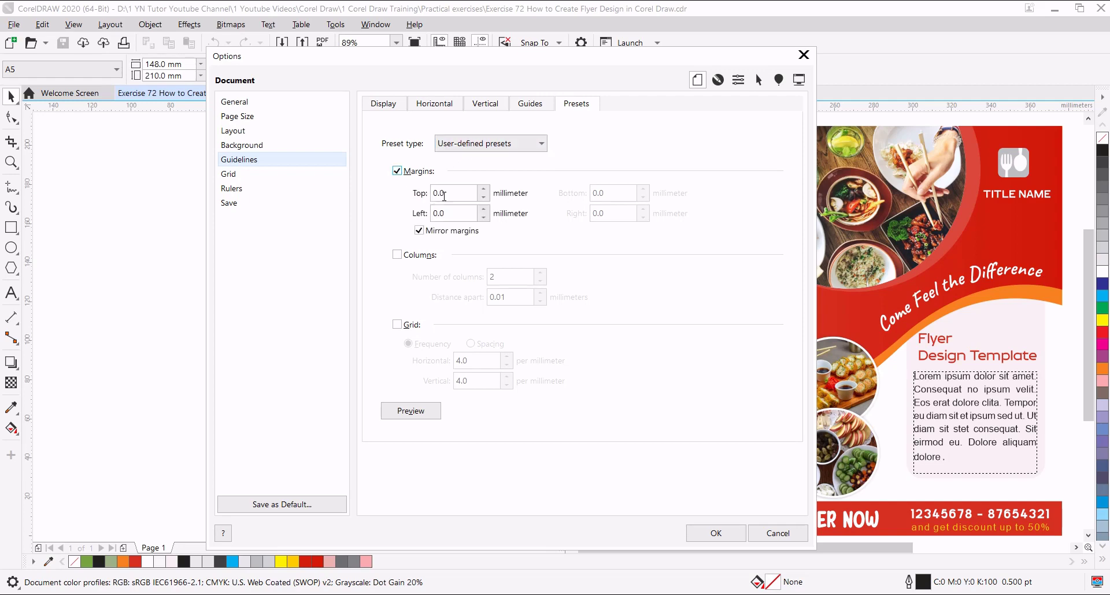
click(457, 195)
text(3)
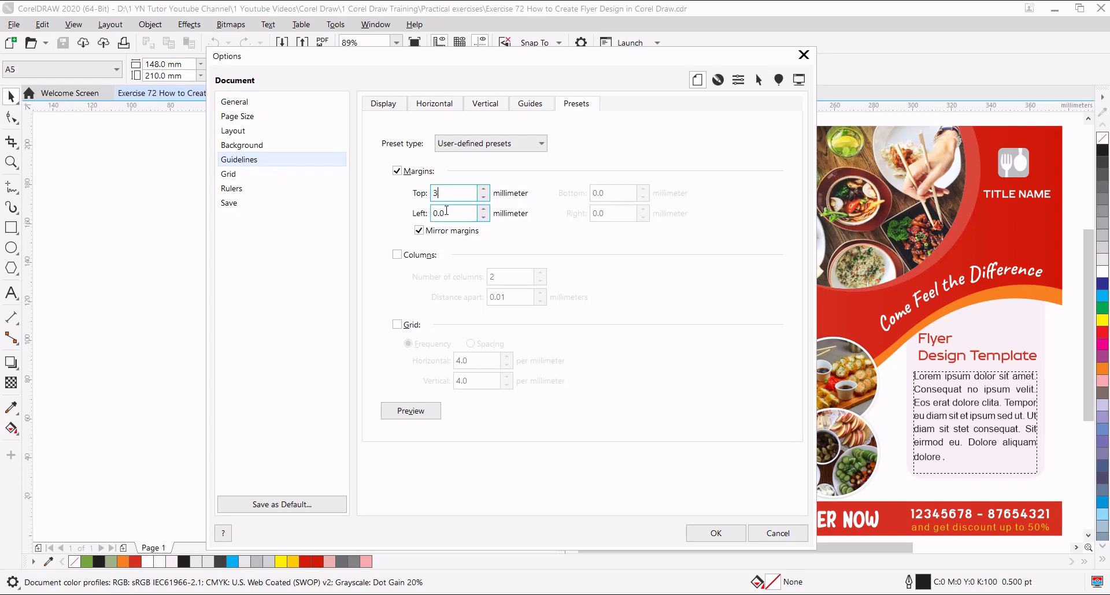
click(448, 214)
click(715, 532)
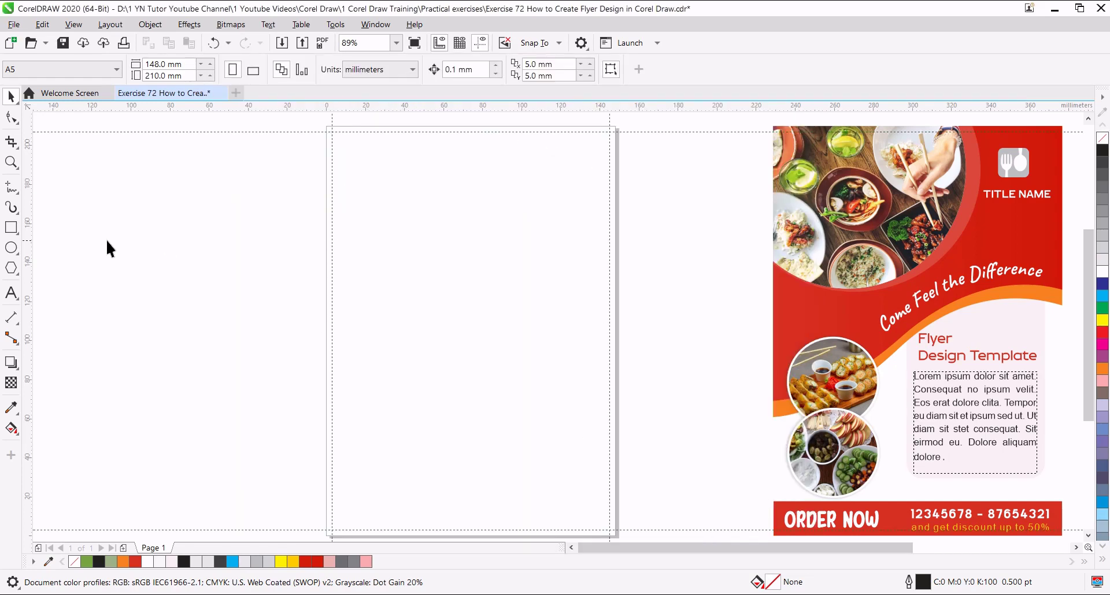
Step: Create a page-sized rectangle and draw an open S-shaped curve about 188 mm wide across its middle with the Pen tool
double_click(11, 227)
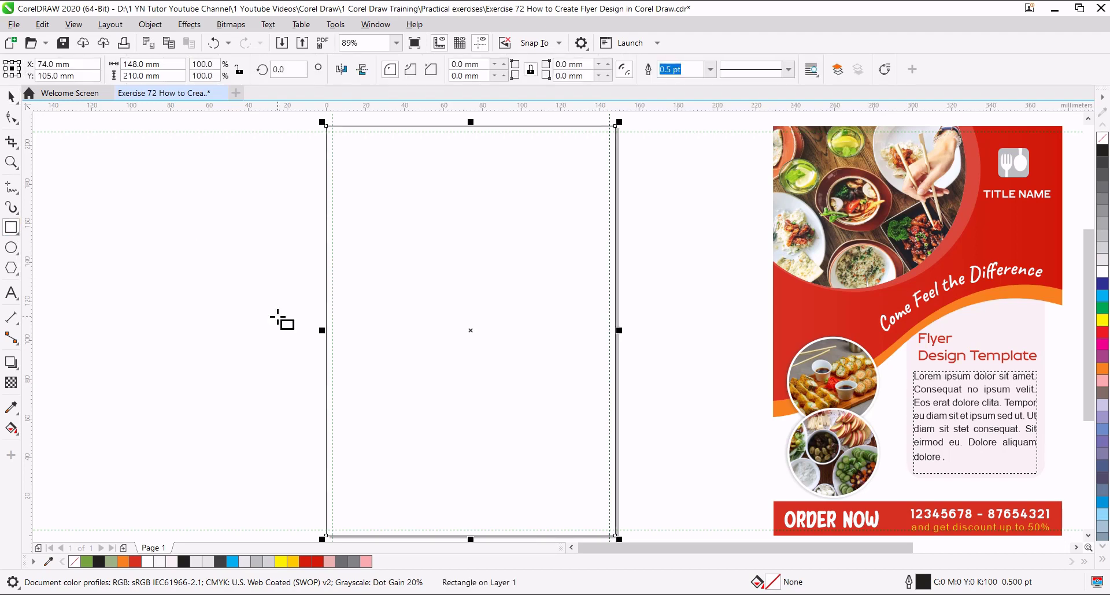
click(14, 192)
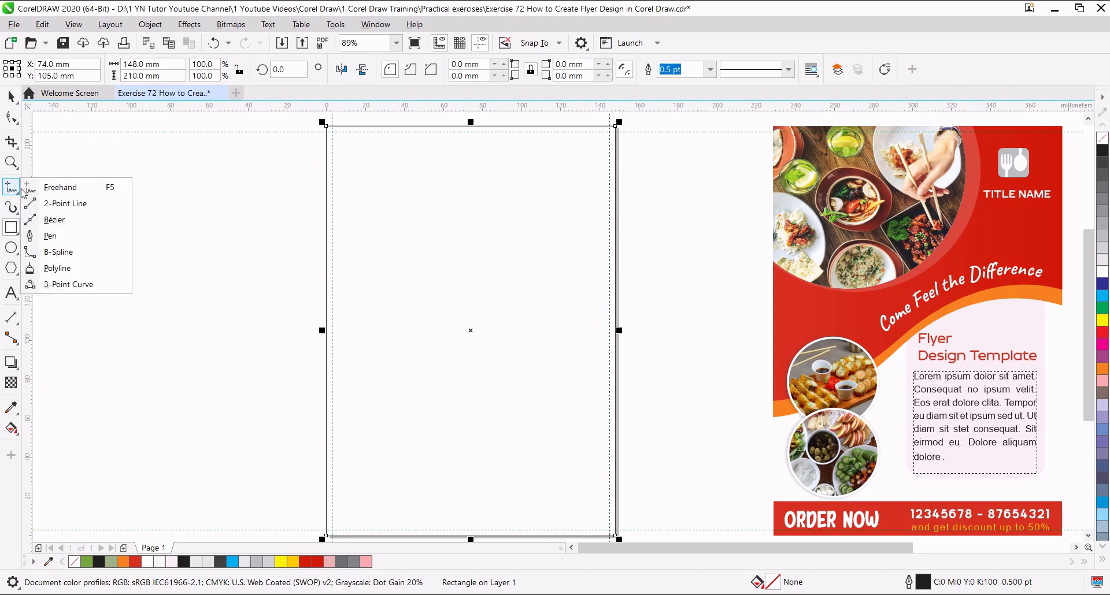
click(50, 237)
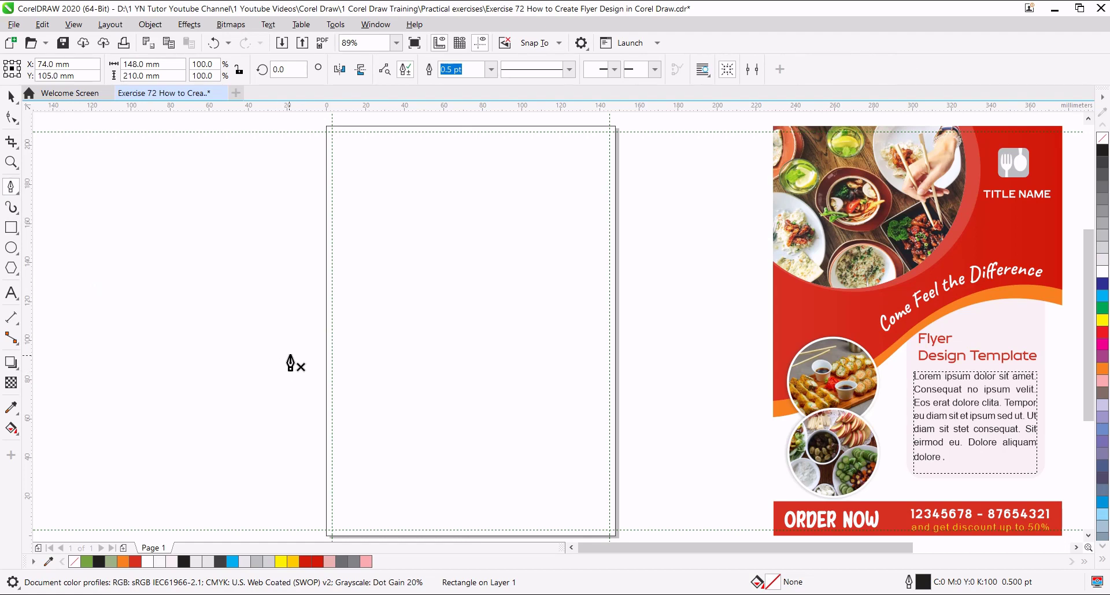
click(302, 334)
drag(473, 308, 590, 251)
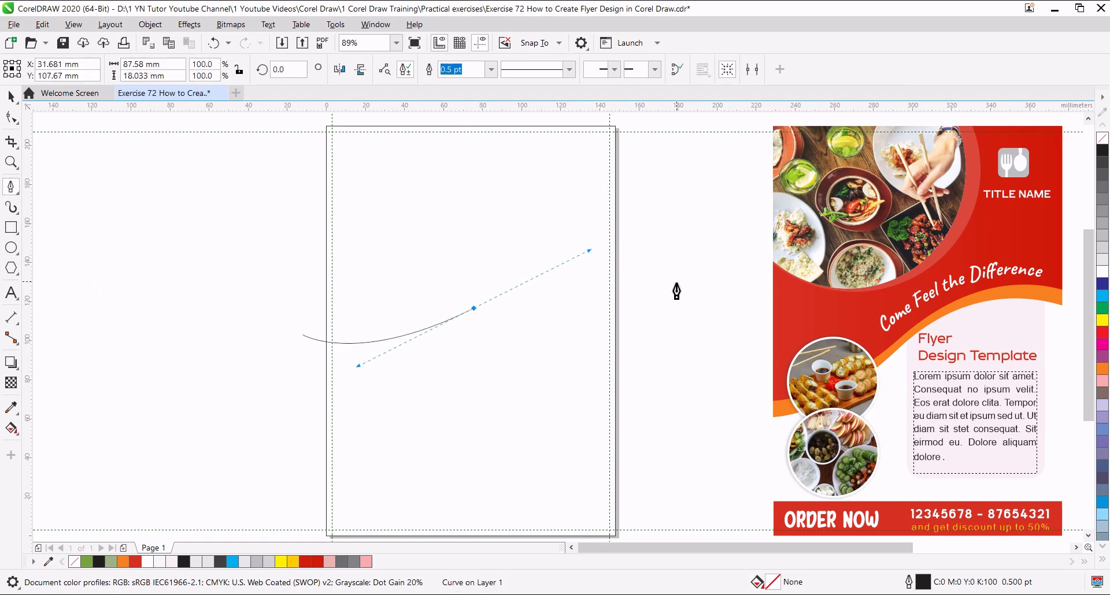
click(669, 305)
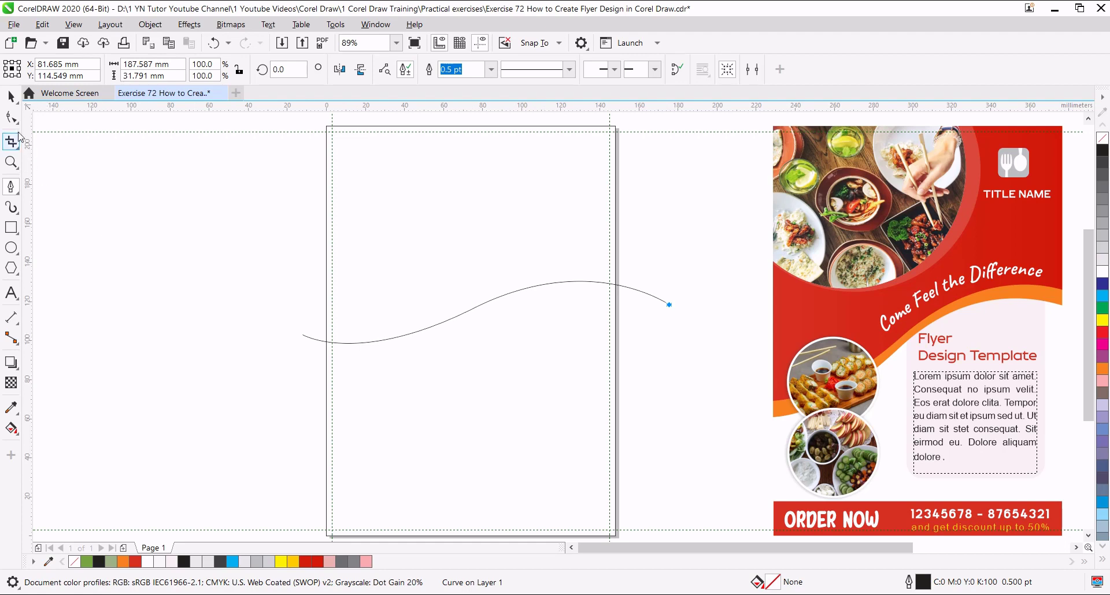
Step: Reshape the curve into a steeper wave by adjusting its middle node's handle and lowering its left end node, about 56 mm high overall
click(12, 119)
click(474, 309)
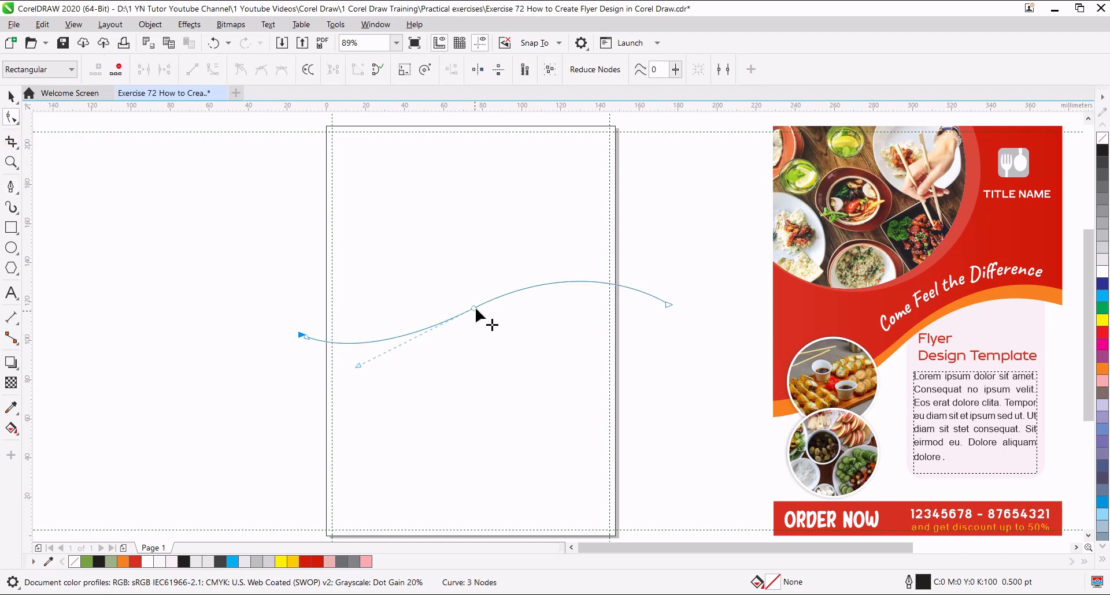
click(474, 309)
drag(590, 250, 590, 209)
drag(300, 337, 296, 358)
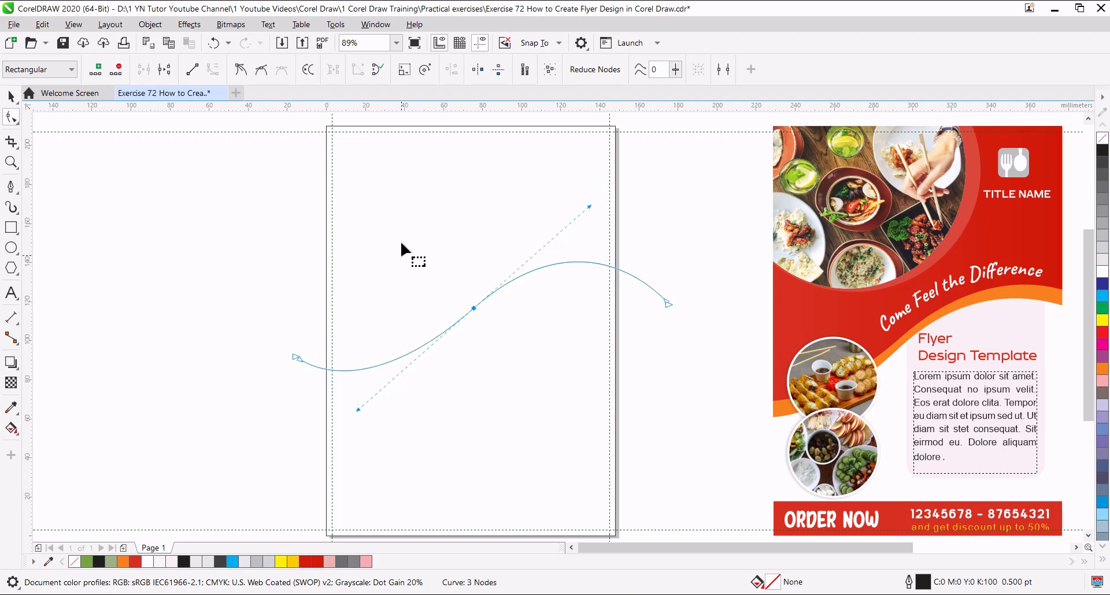
click(11, 96)
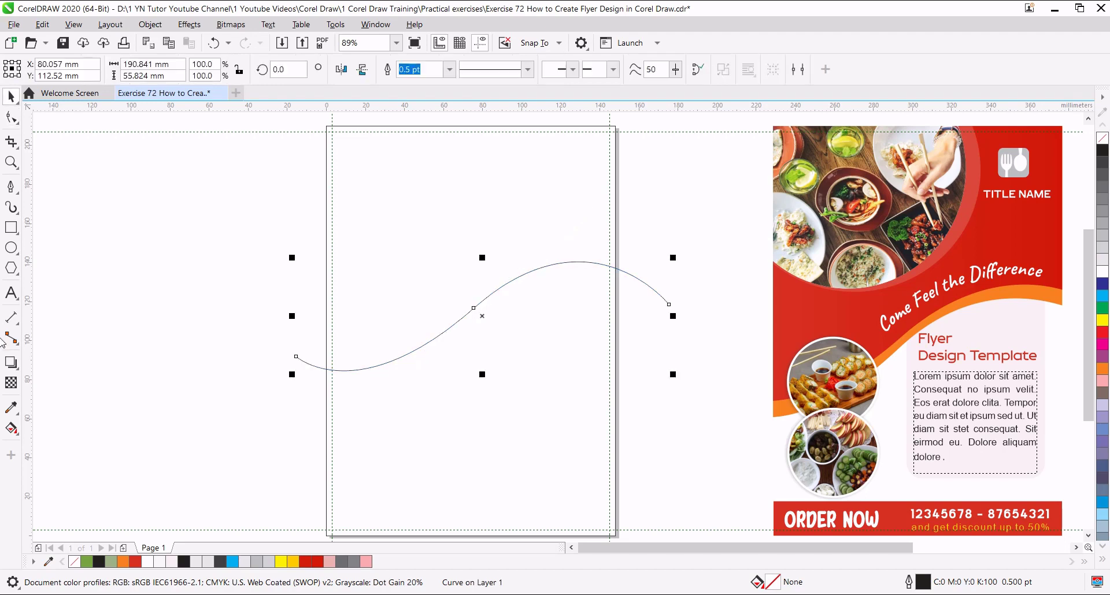
Step: Smart Fill the page area above the wave with the red #D62E1E sampled from the sample flyer's background
click(15, 436)
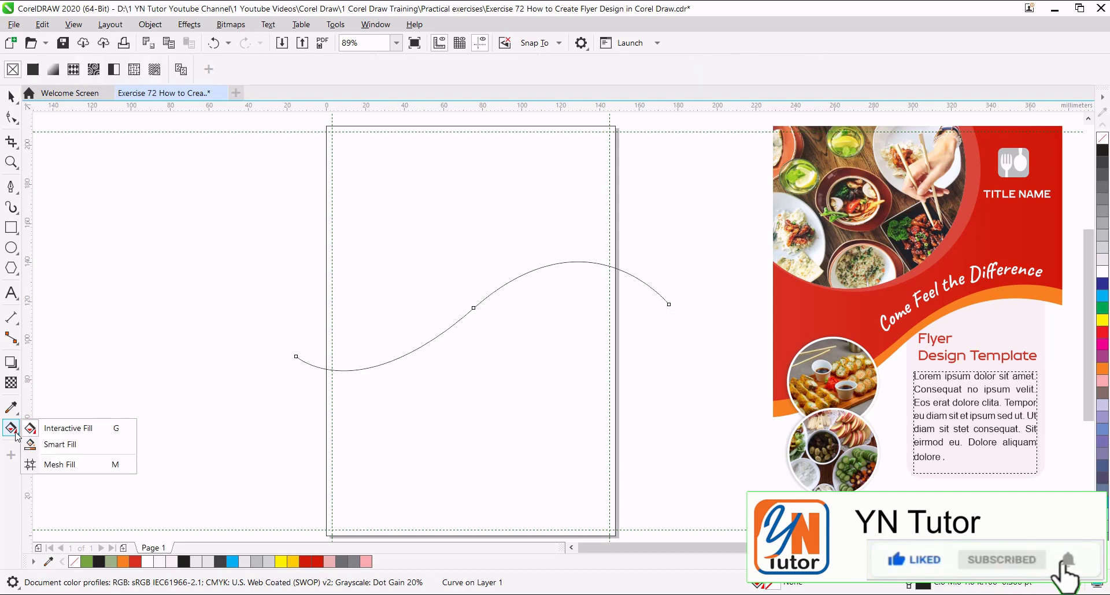
click(55, 445)
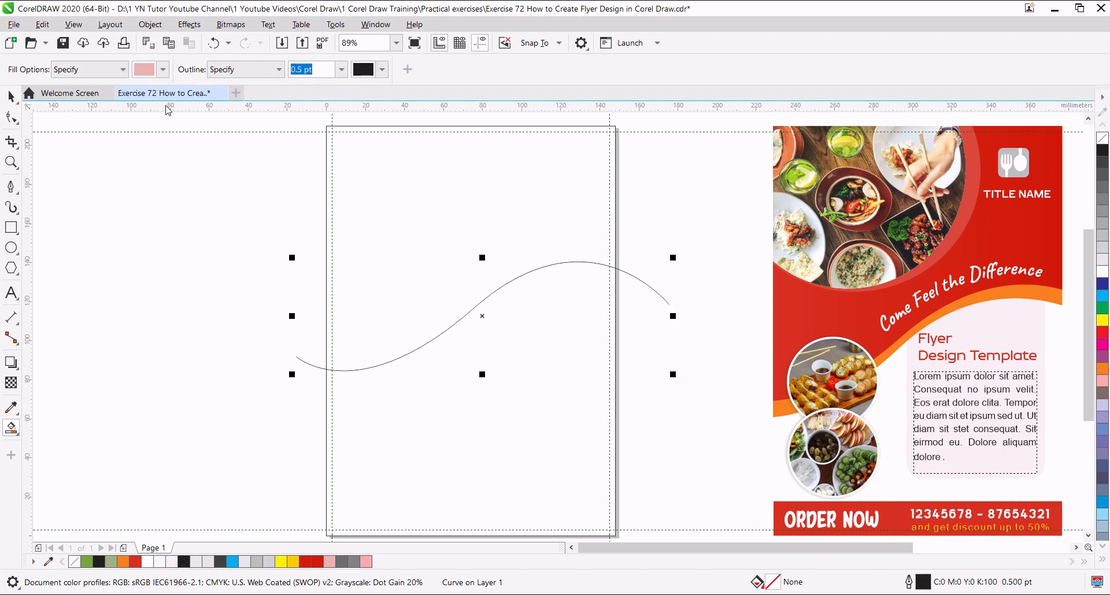
click(163, 70)
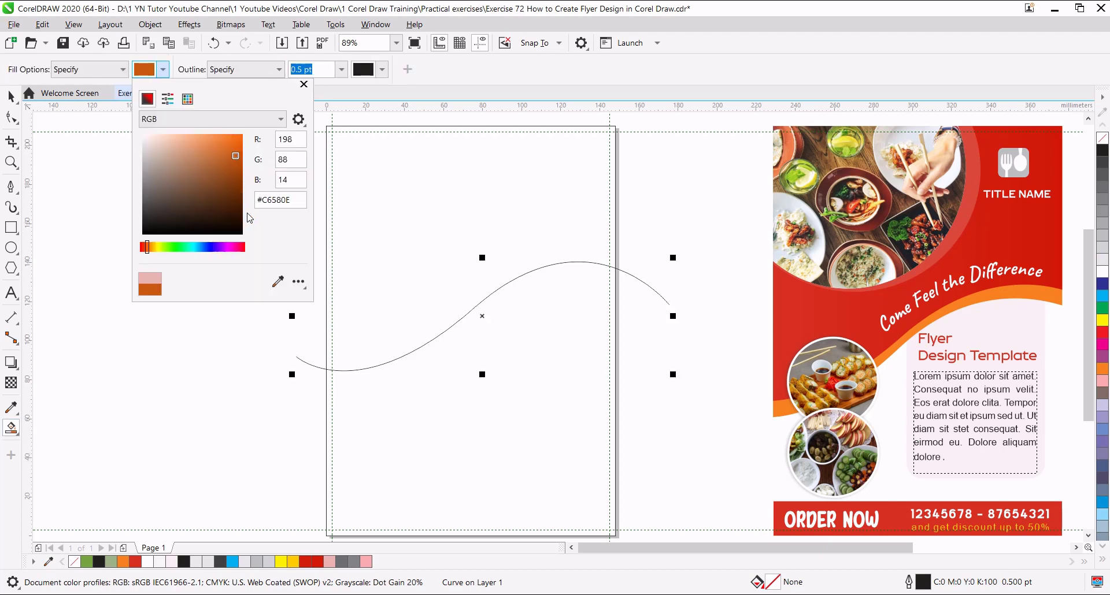
click(276, 282)
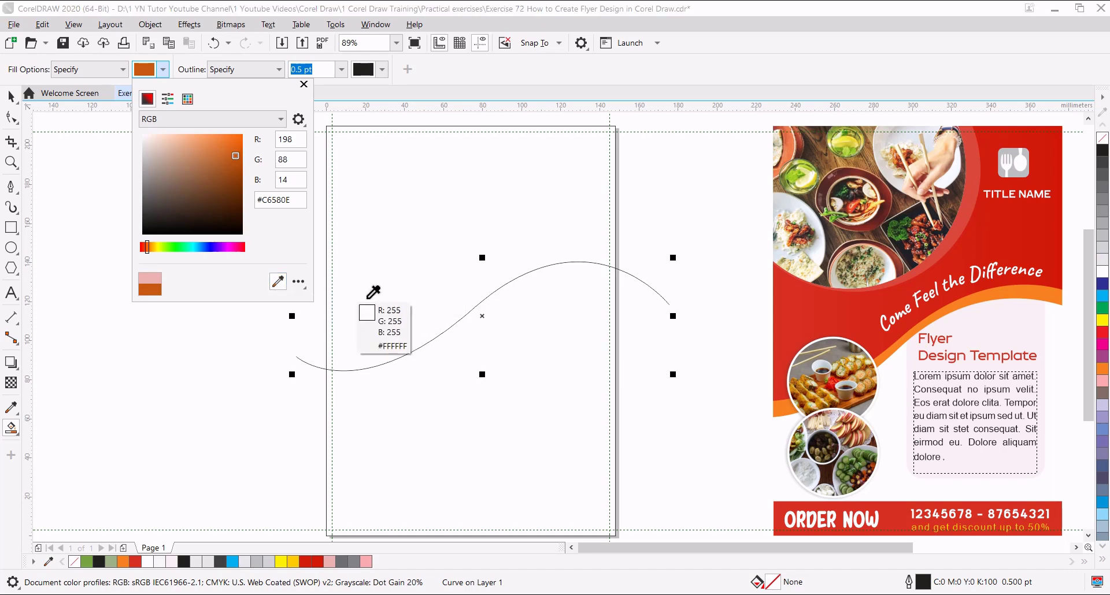
click(796, 299)
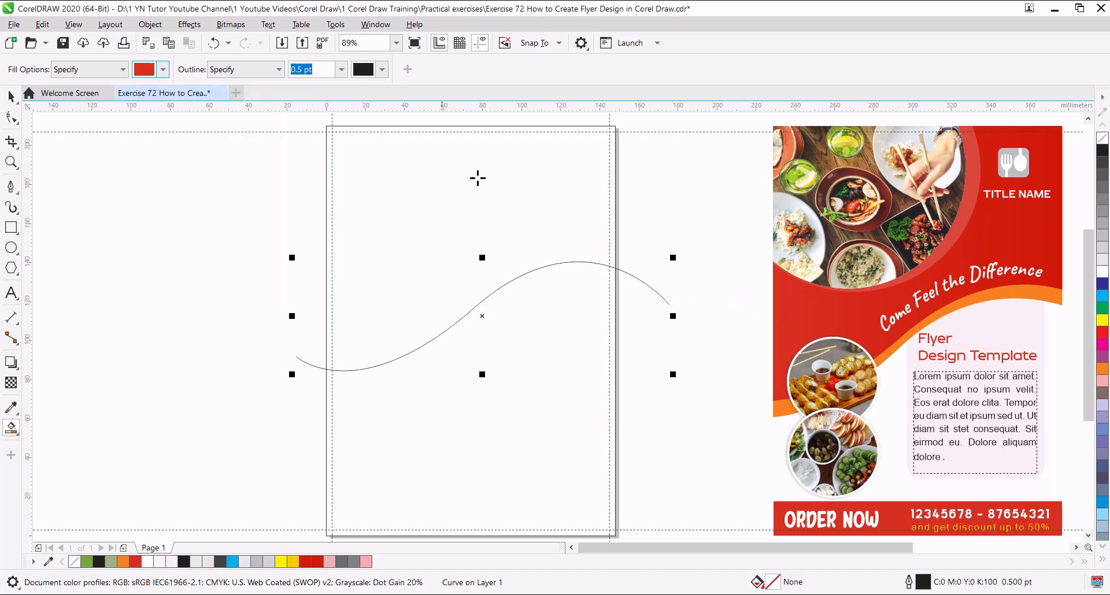
click(423, 221)
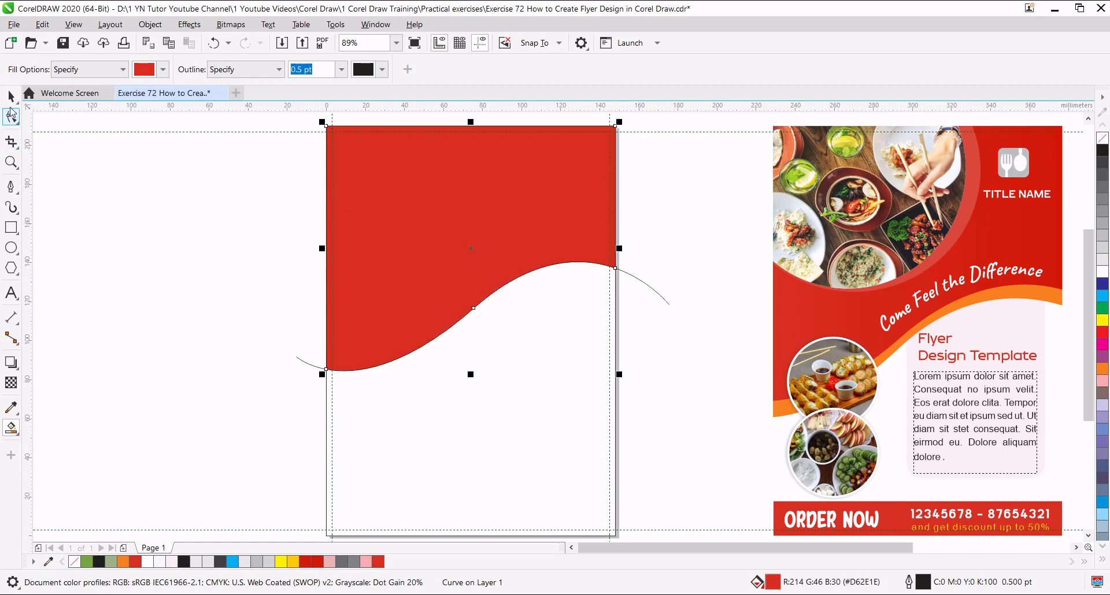
Step: Delete the wave curve and the page-sized rectangle, leaving only the red shape on the page
click(11, 96)
click(300, 359)
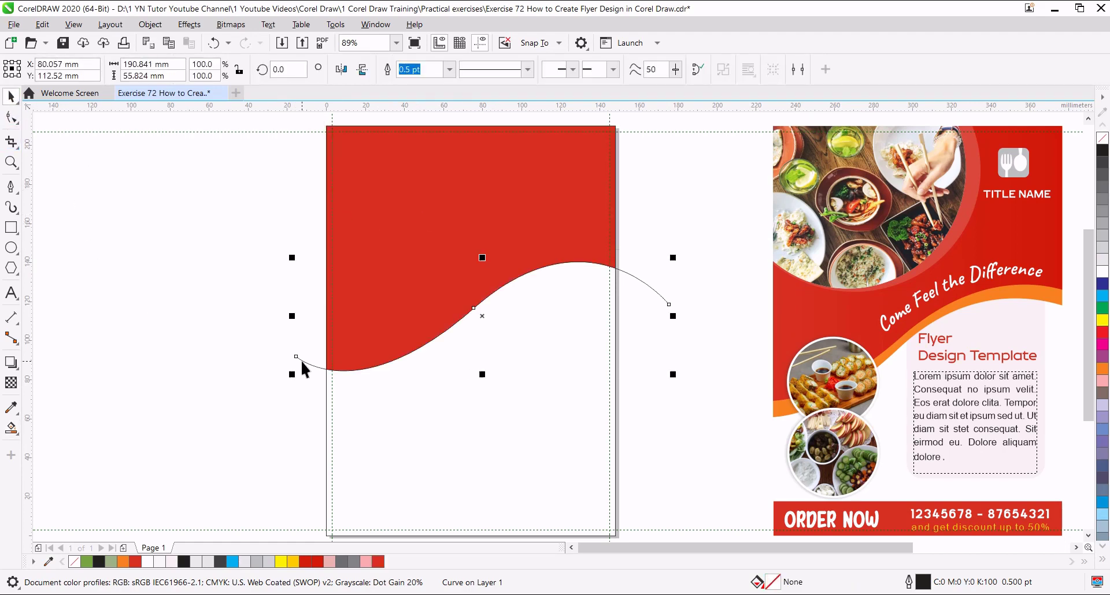
key(Delete)
click(340, 455)
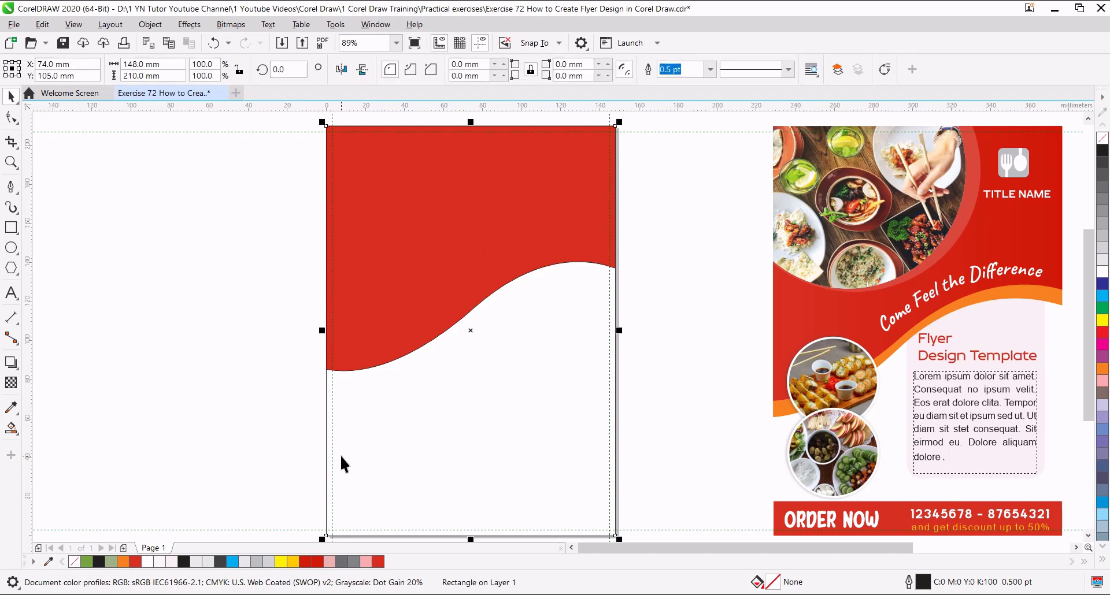
key(Delete)
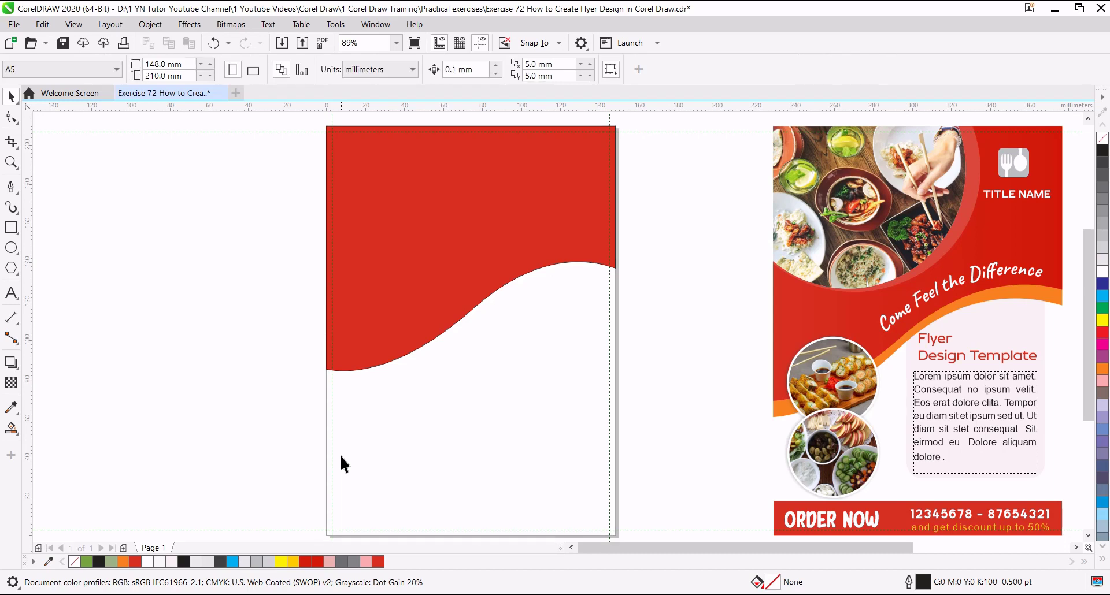
Step: Draw a circle about 112 mm in diameter and place it over the upper-left corner of the red shape
drag(403, 432, 425, 450)
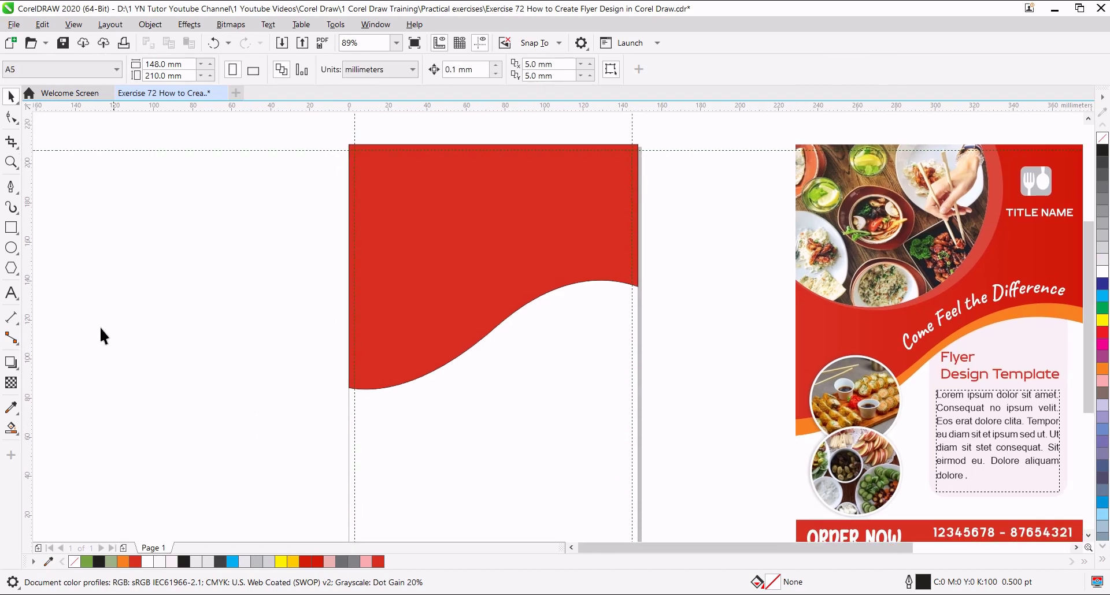
click(11, 249)
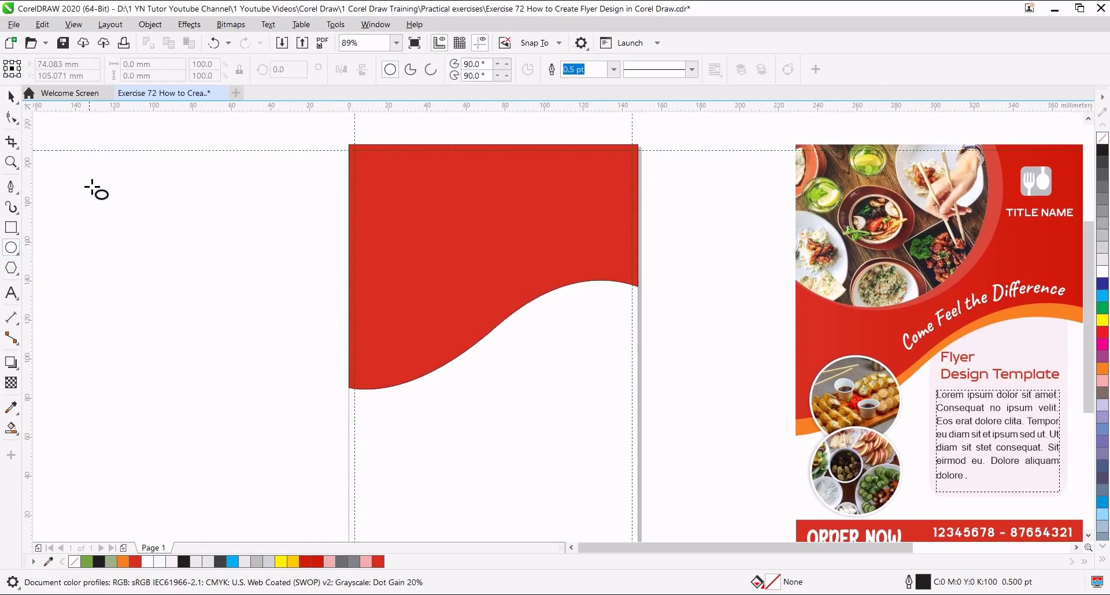
drag(96, 181, 310, 367)
scroll(204, 347, up, 2)
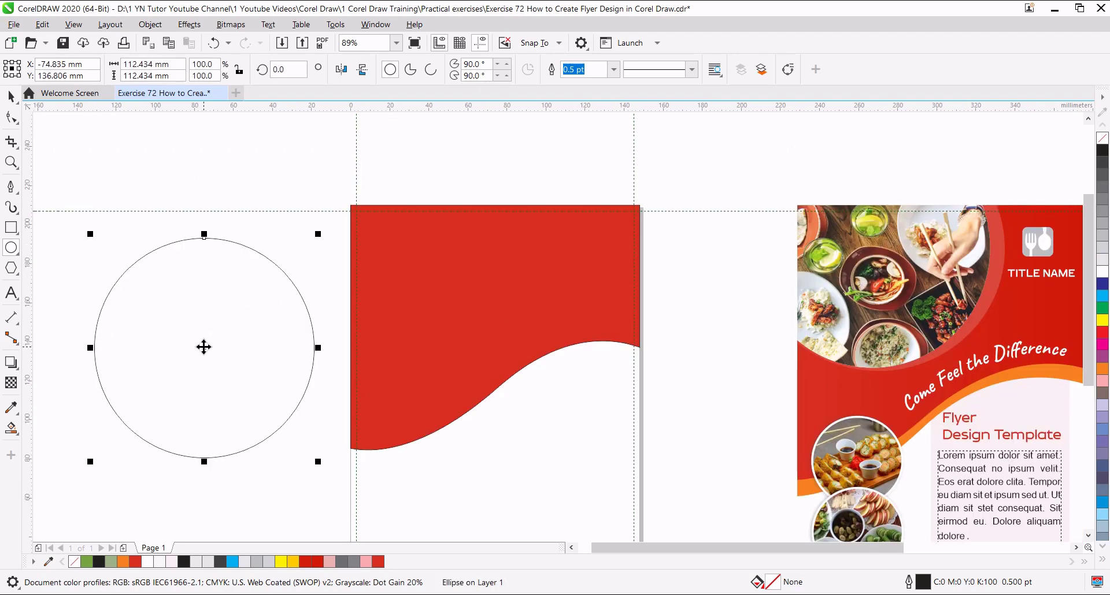
click(10, 96)
drag(205, 348, 414, 254)
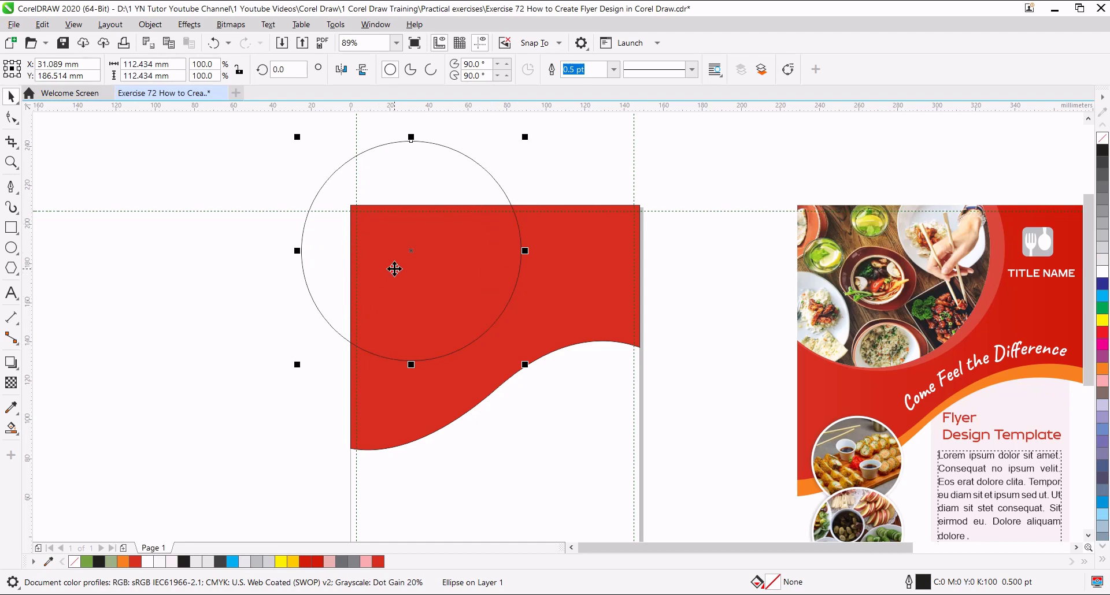
Step: Smart Fill the area where the circle overlaps the red shape with the light pink #E6A29C
click(10, 427)
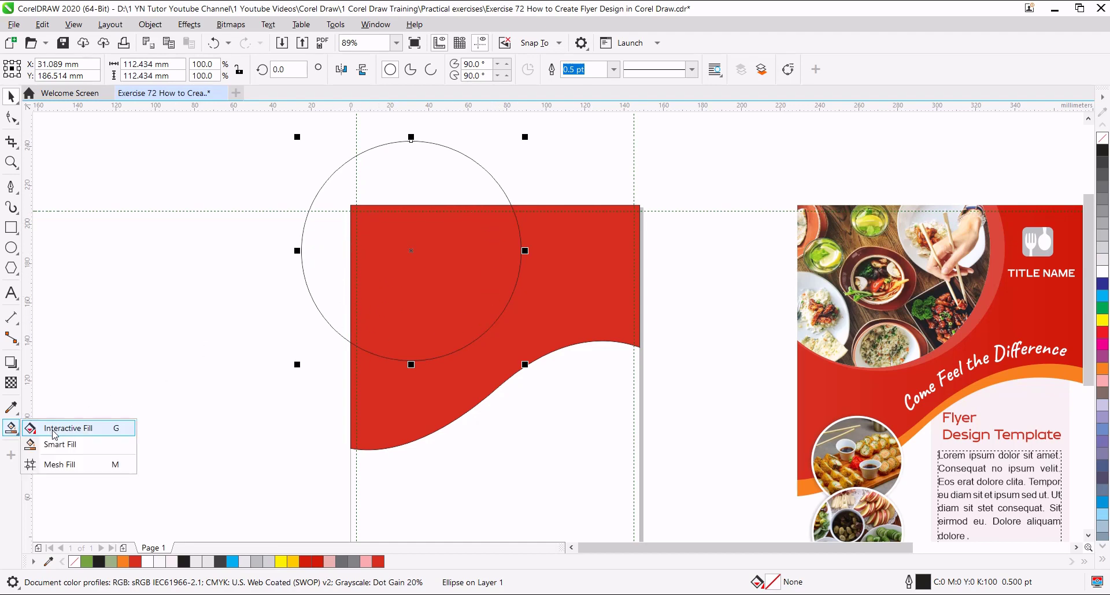
click(60, 444)
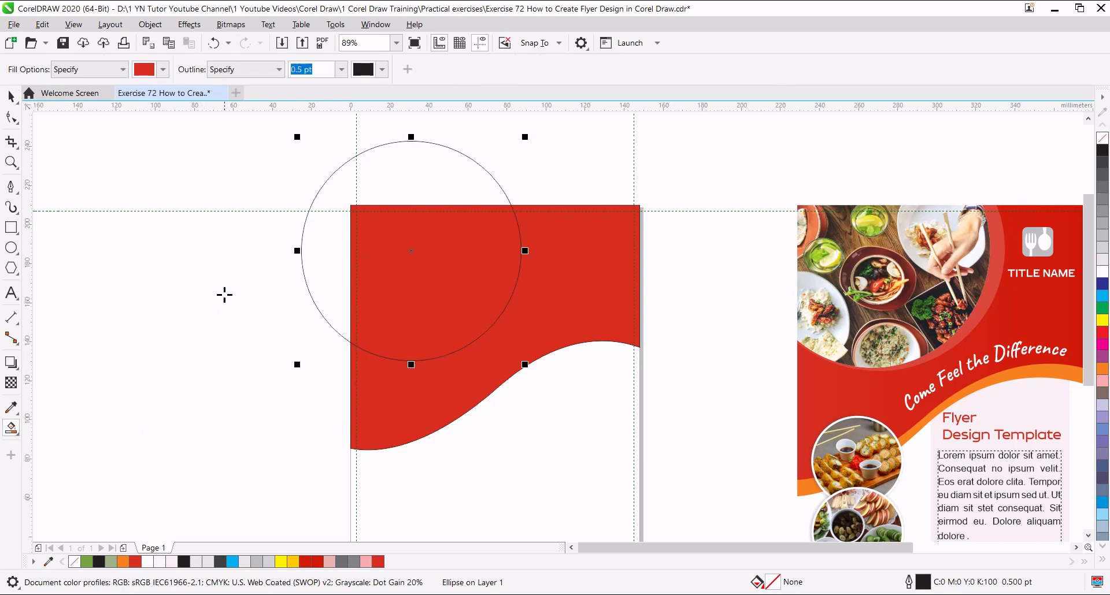
click(165, 70)
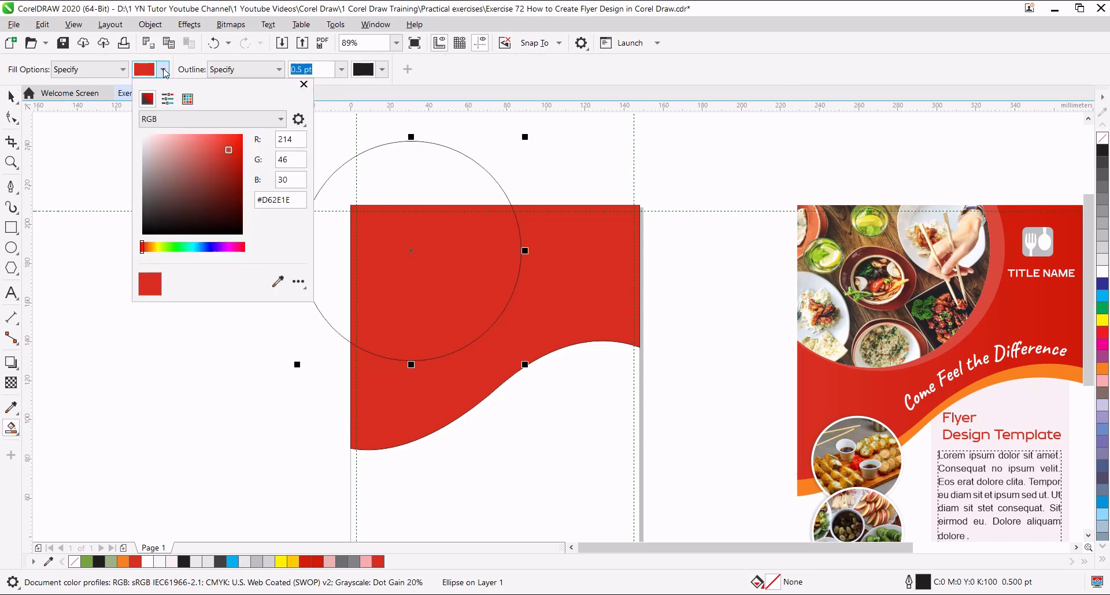
click(176, 109)
click(420, 279)
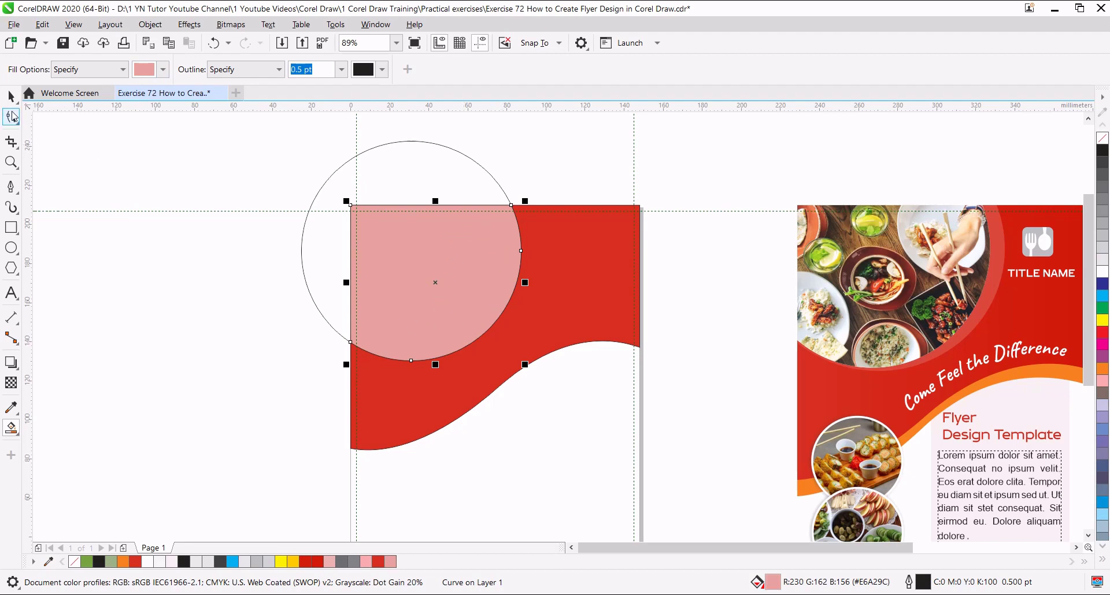
Step: Delete the original full circle, keeping the pink corner shape
click(11, 96)
click(370, 148)
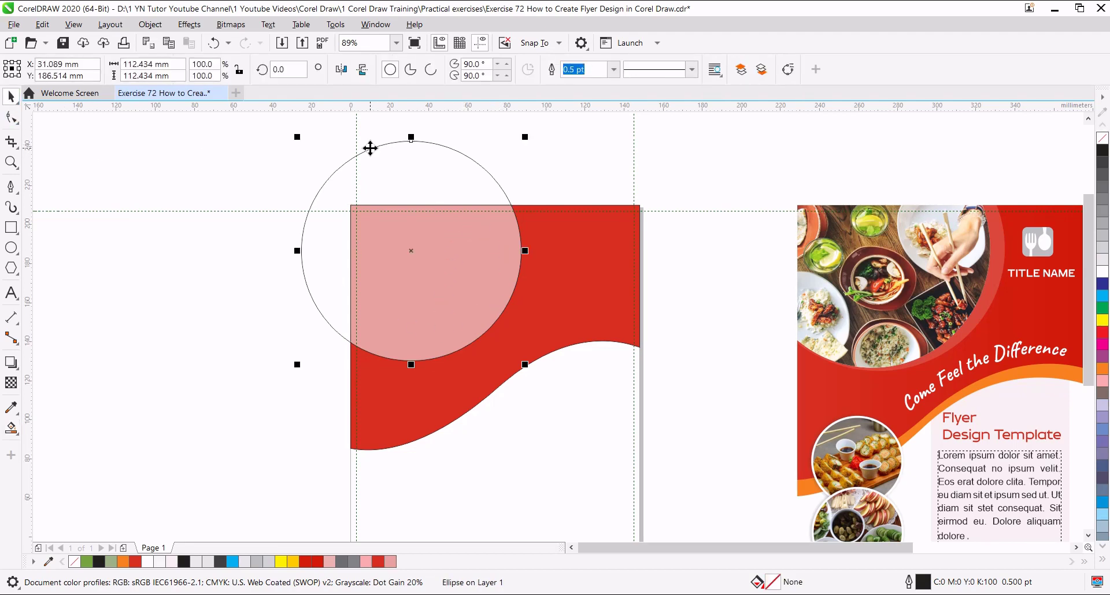
key(Delete)
Step: Duplicate the pink corner shape and stretch the copy behind it rightward to about 93 mm wide
click(422, 215)
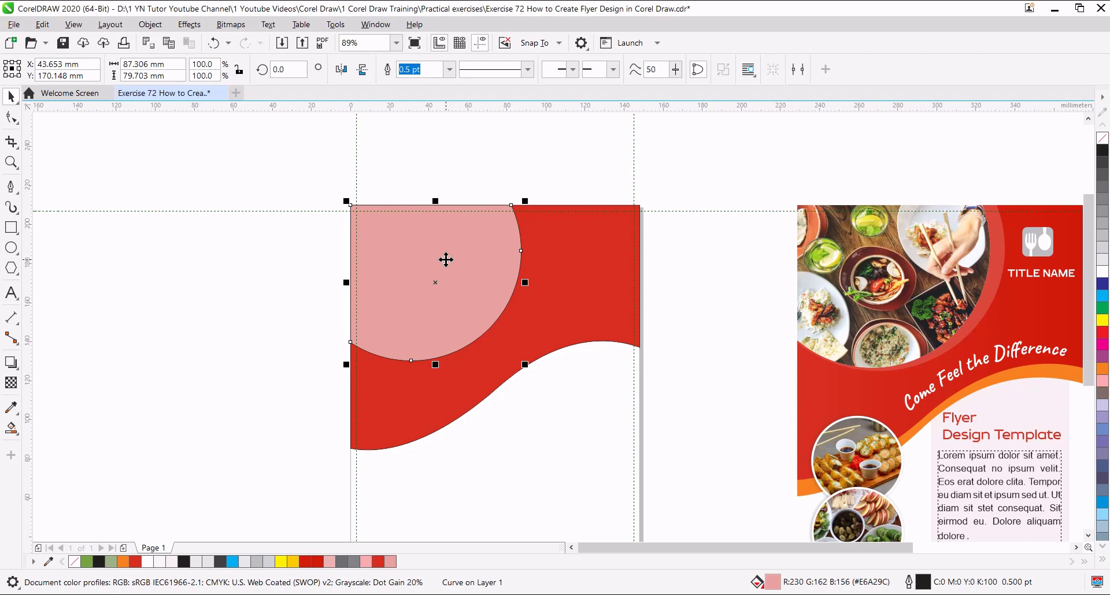
drag(431, 267, 425, 270)
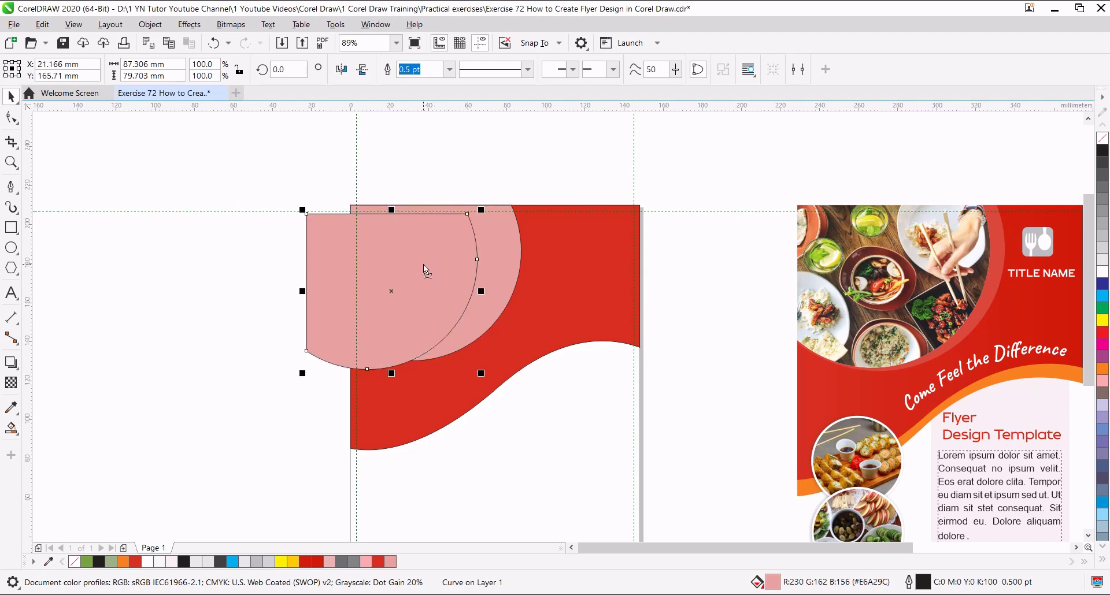
key(ctrl+z)
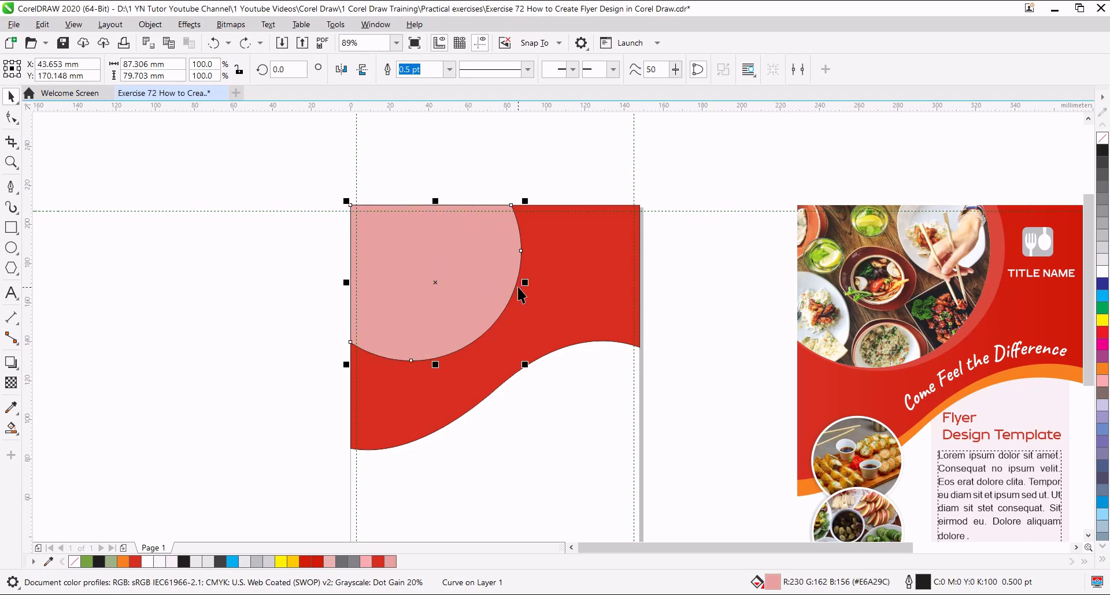
drag(525, 281, 537, 280)
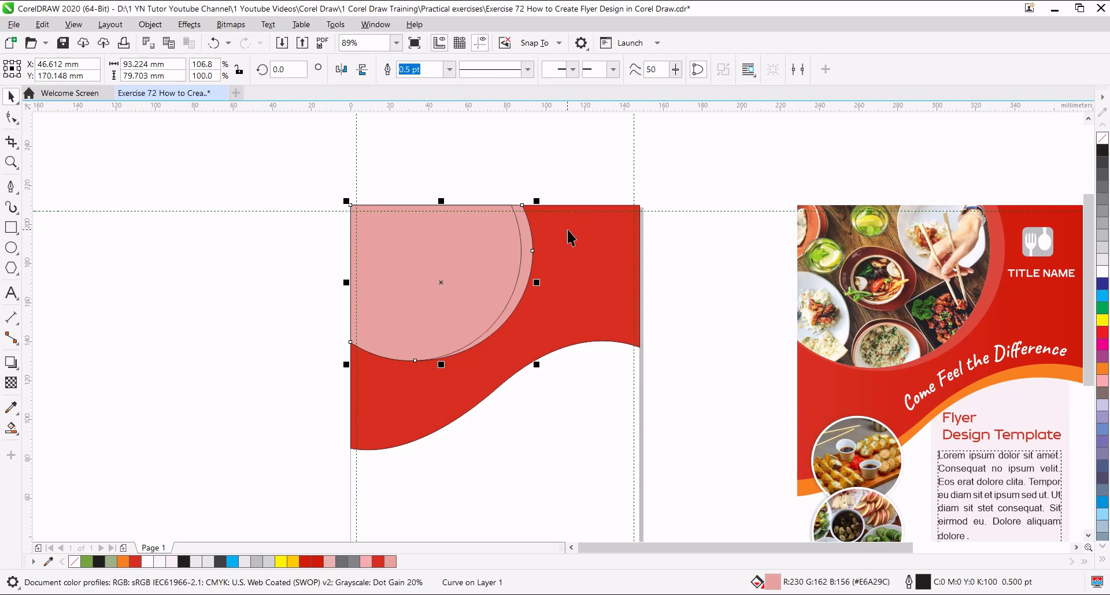
Step: Fill the wider copy with the red #D62E1E sampled from the wavy header shape
click(11, 407)
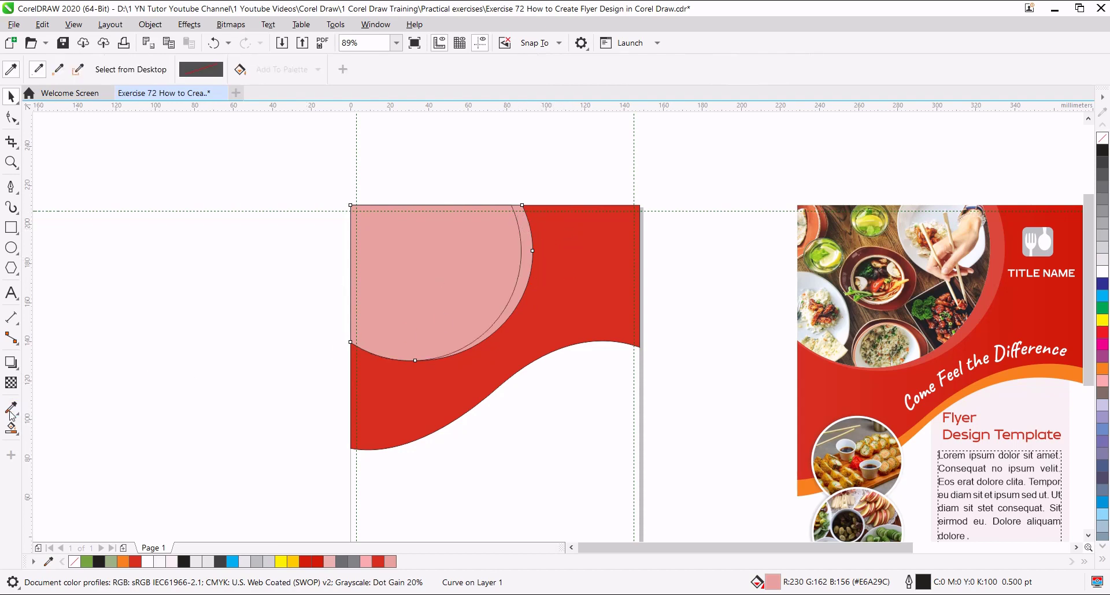
click(593, 254)
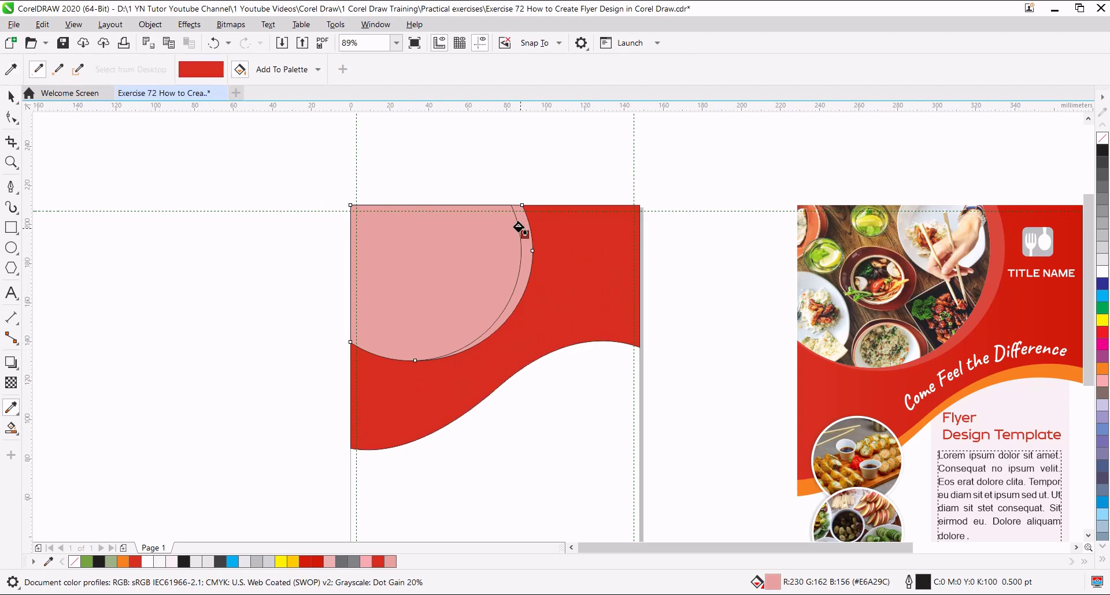
click(519, 228)
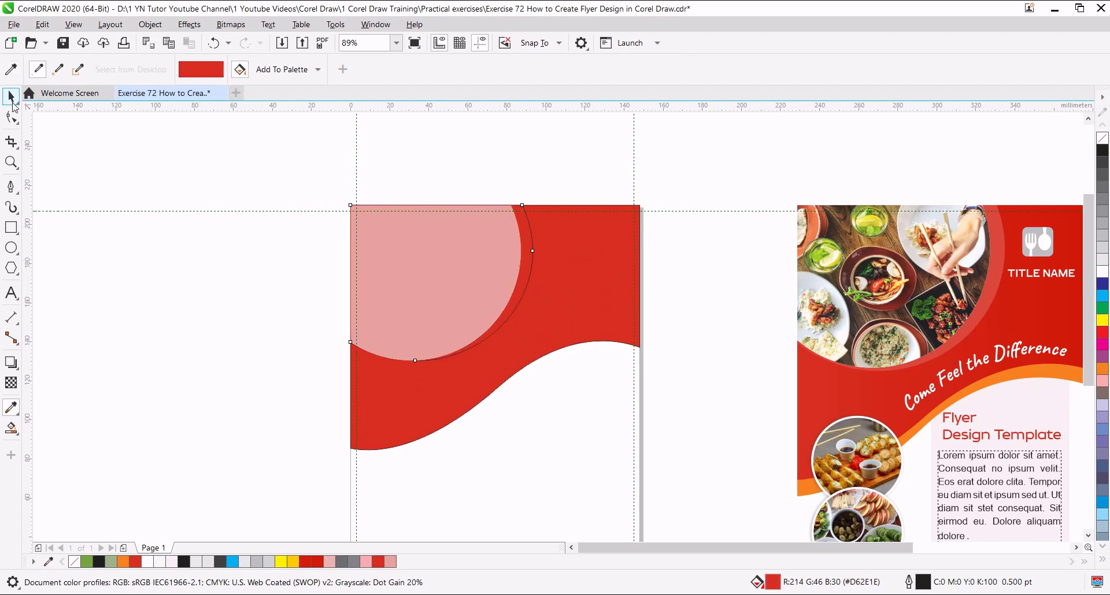
click(11, 98)
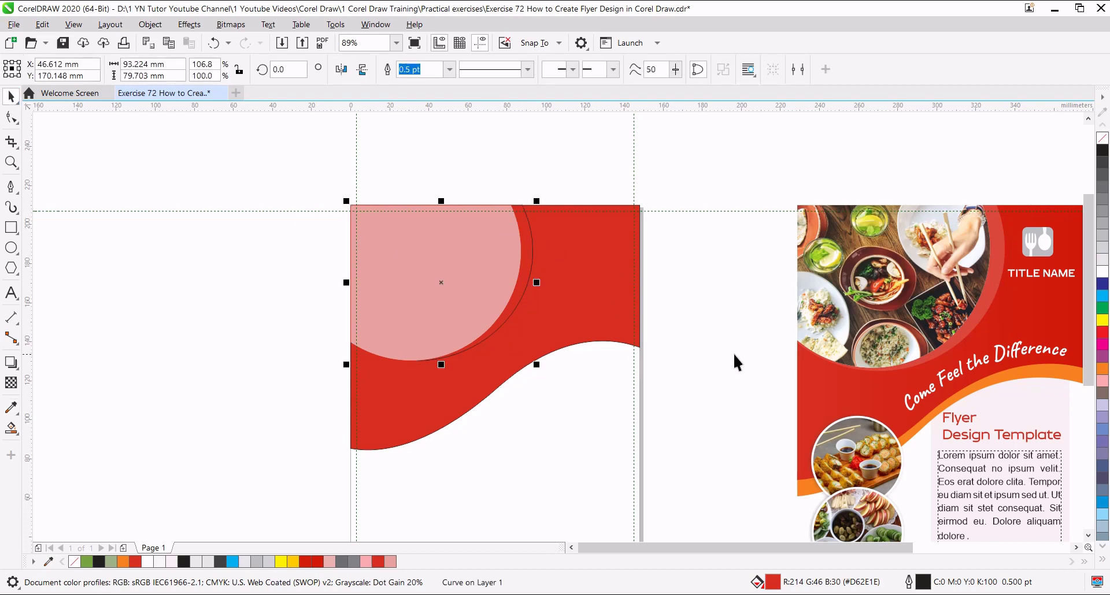
Step: Tint the wider copy's fill with white to #E1675A and remove its outline
ctrl+click(1103, 274)
ctrl+click(1104, 274)
ctrl+click(1104, 274)
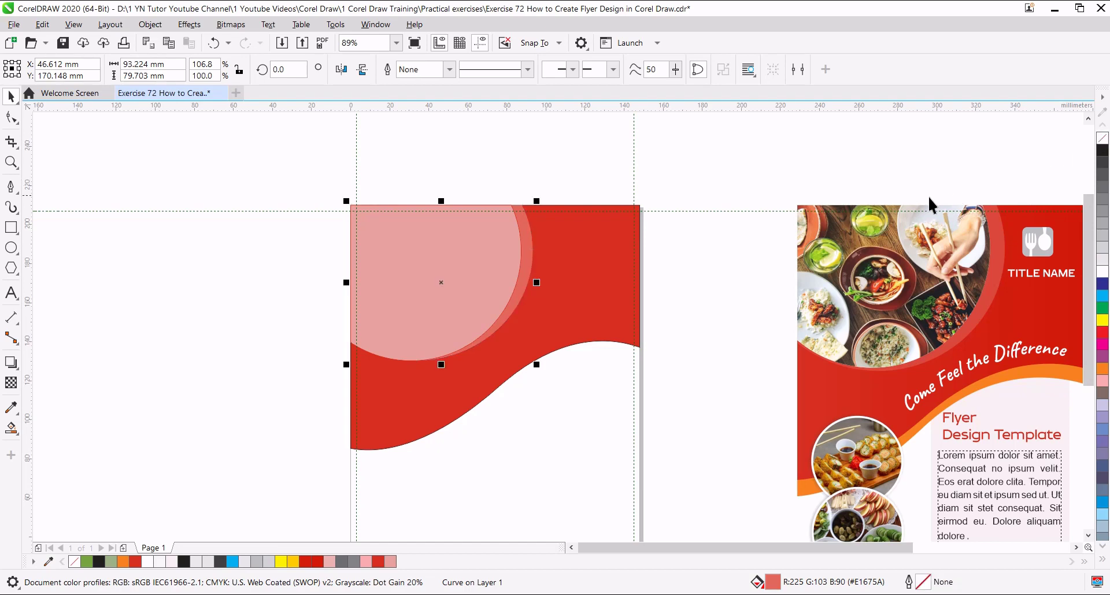
Step: Convert the smaller pink corner shape into an empty PowerClip frame
click(426, 253)
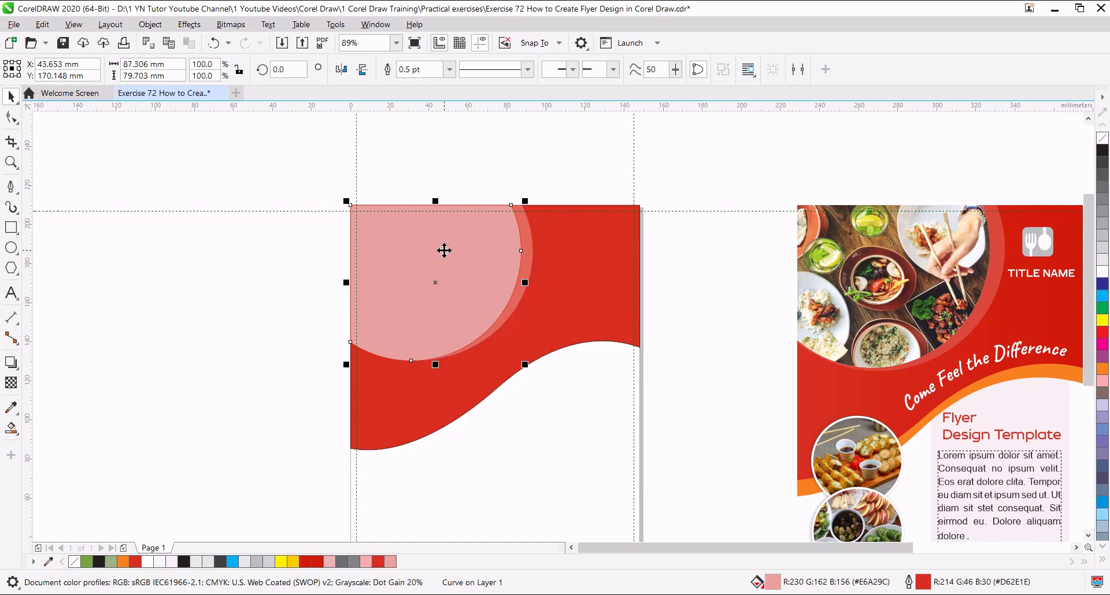
right_click(444, 250)
mouse_move(517, 368)
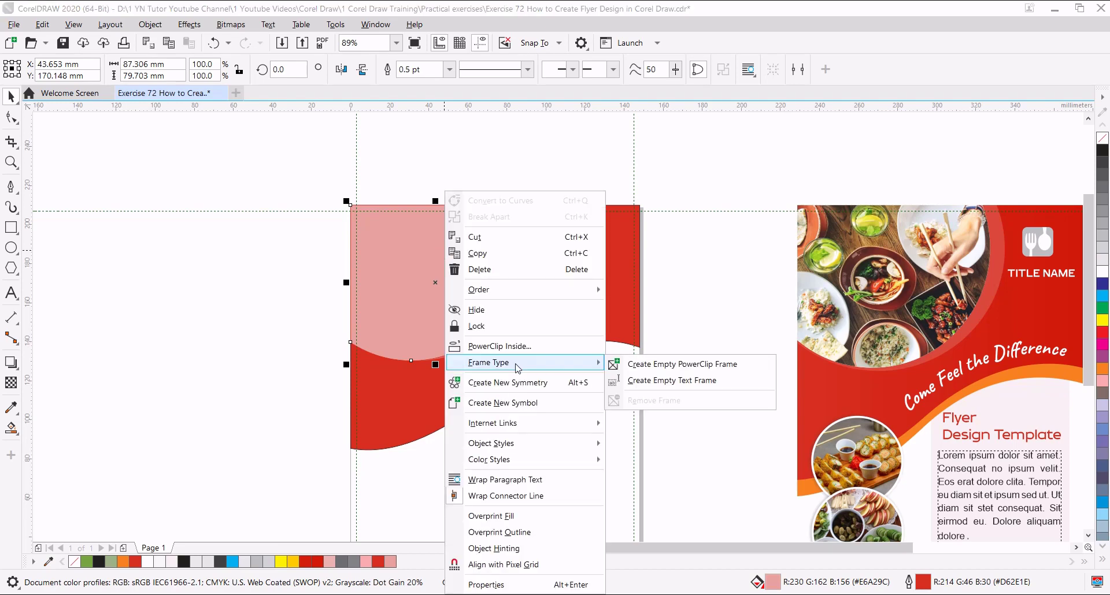
click(661, 368)
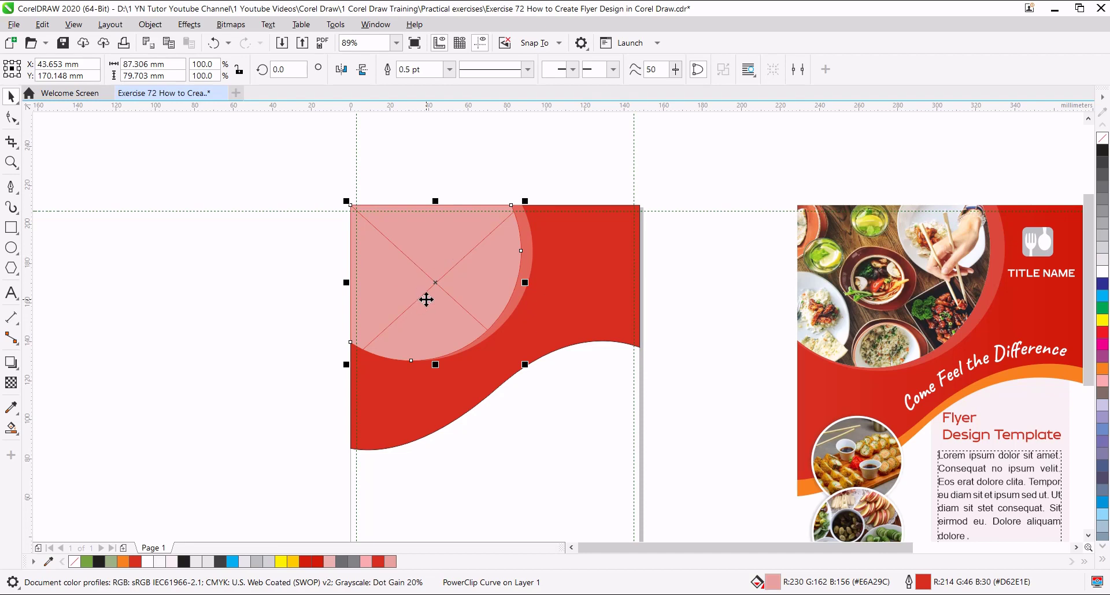
Step: Duplicate the red wave shape and stretch the copy behind it downward to about 139 mm tall
scroll(426, 297, down, 2)
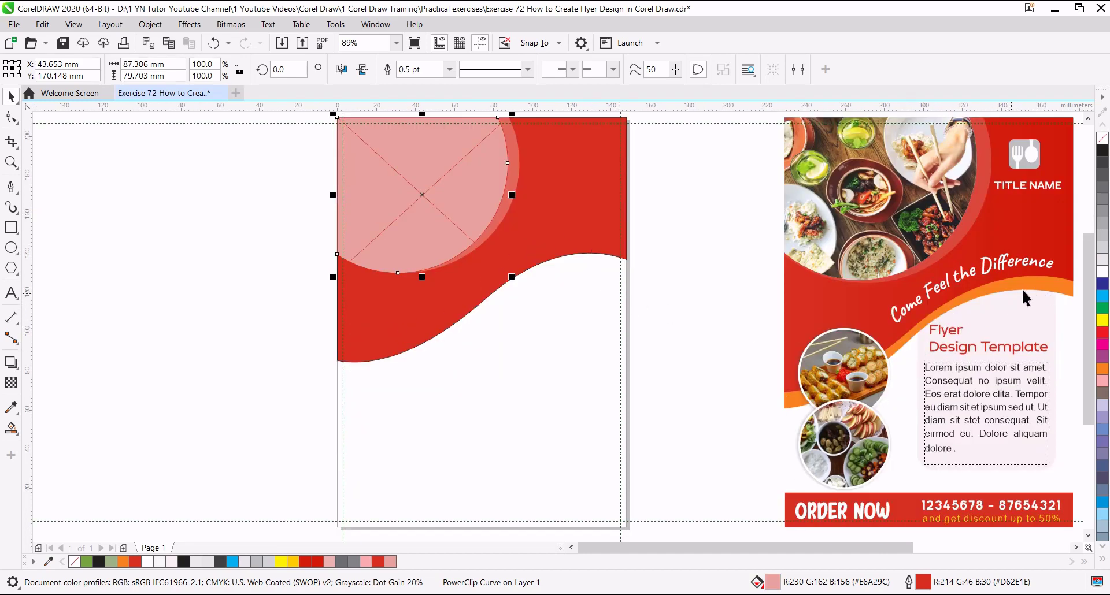
click(370, 312)
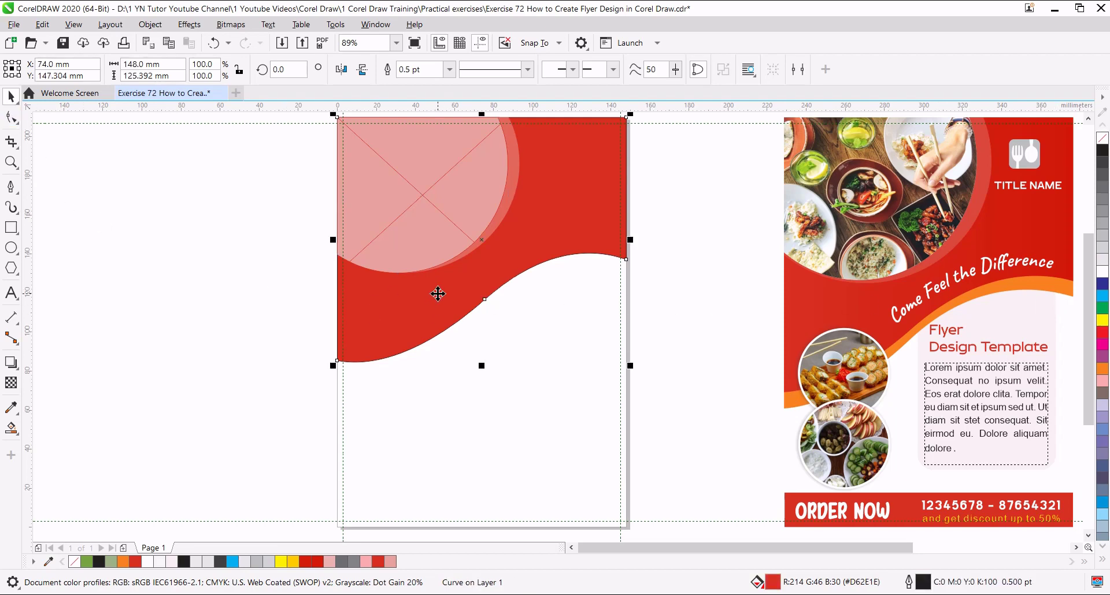
drag(481, 366, 479, 392)
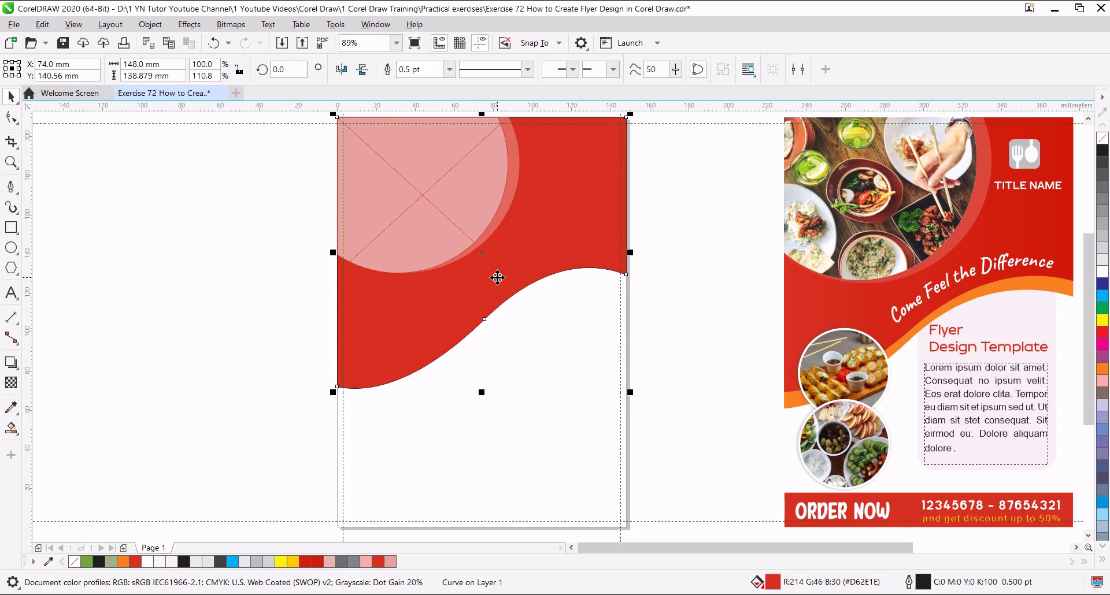
drag(497, 278, 549, 307)
Step: Raise the wave copy's middle and lower-left nodes slightly to refine the band, and fill it with Orange
click(11, 118)
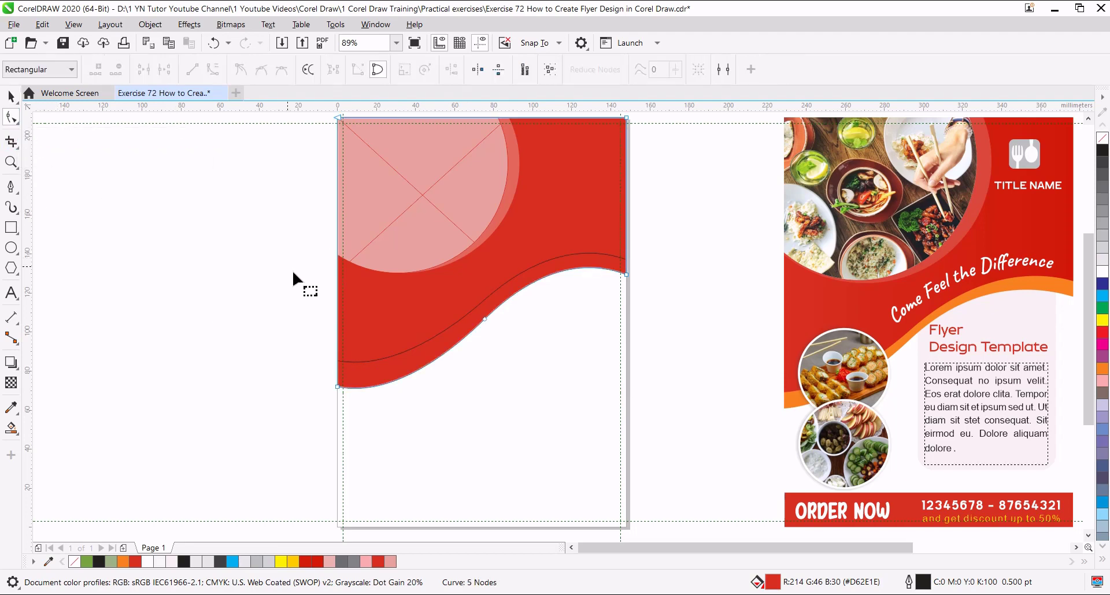
drag(485, 320, 480, 312)
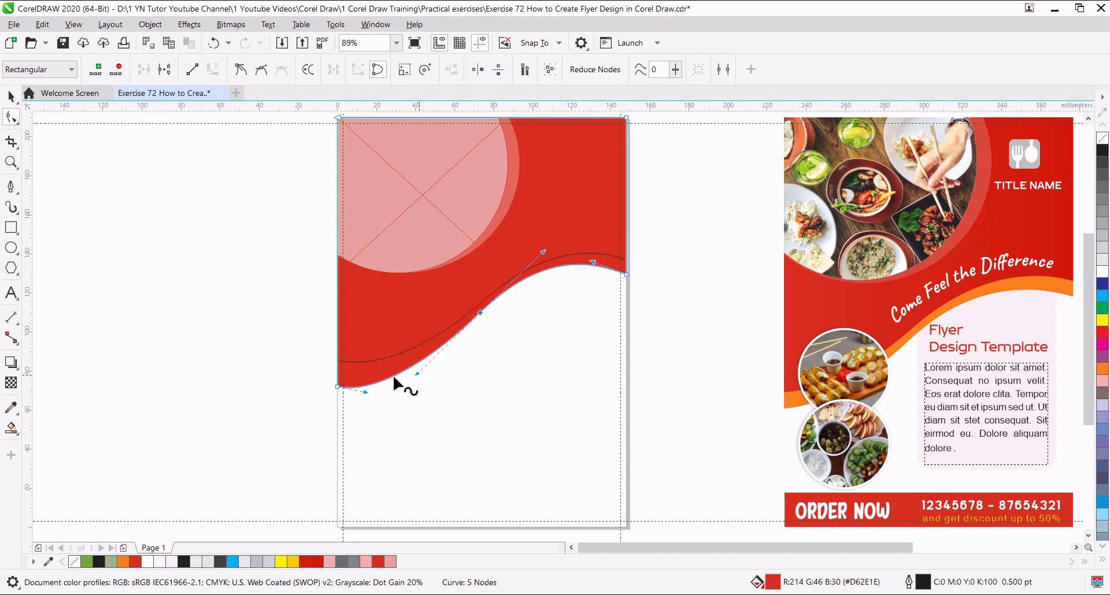
drag(337, 386, 337, 380)
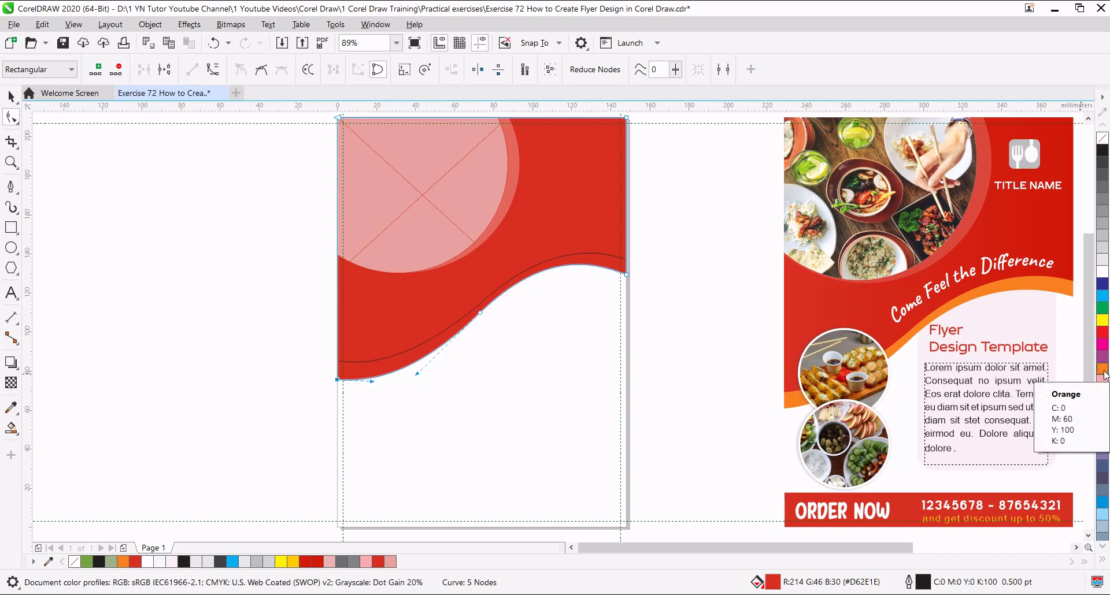
click(1103, 372)
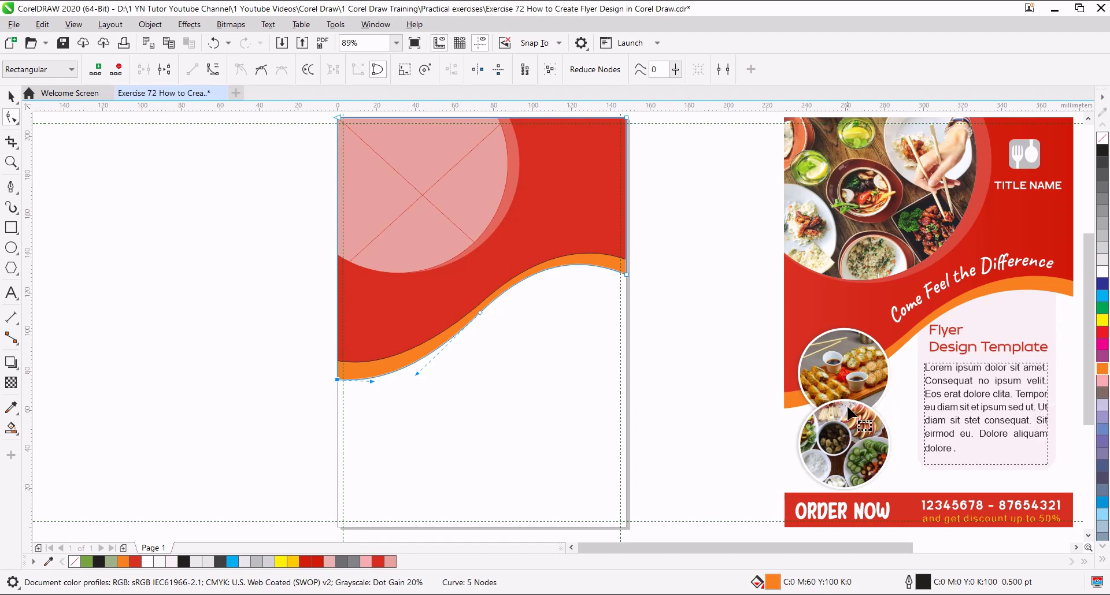
Step: Draw a circle about 48 mm in diameter over the wave's lower-left part and give it a 4 pt white outline
click(11, 248)
drag(367, 323, 462, 419)
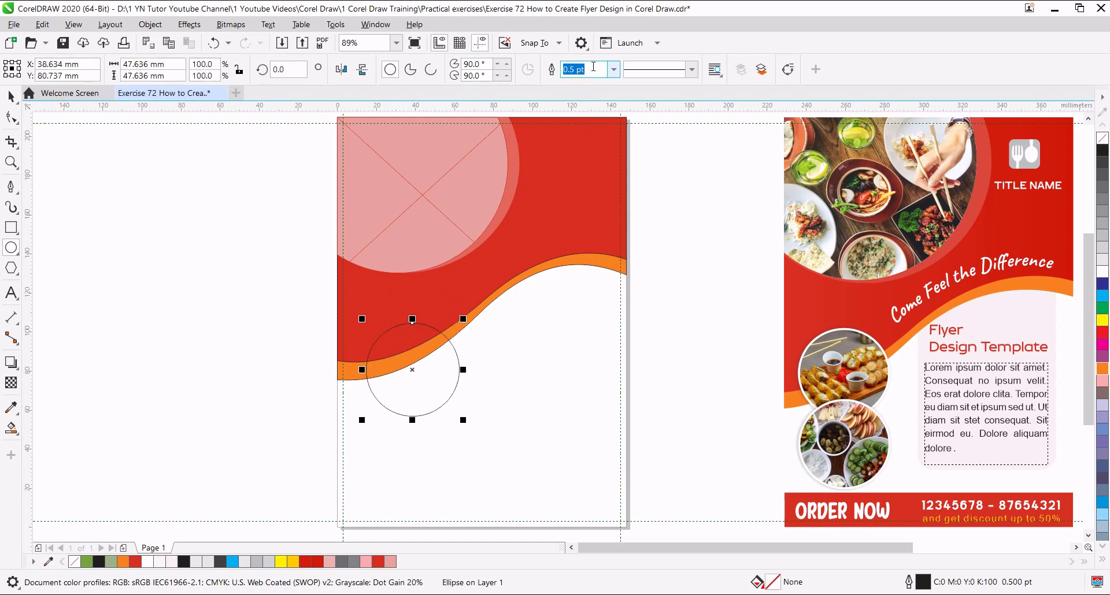
text(4)
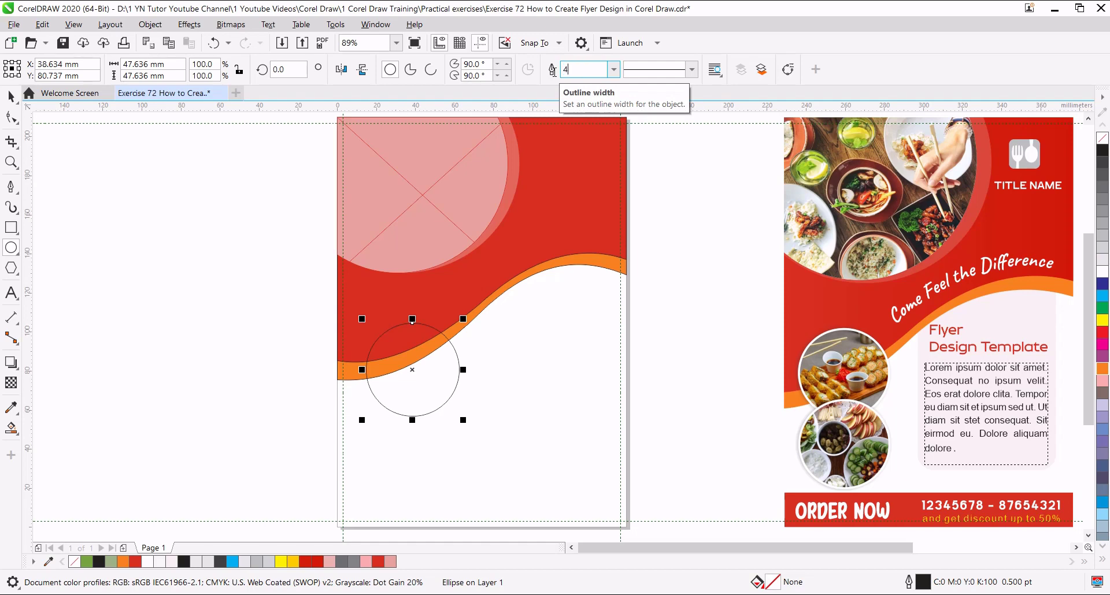
key(Return)
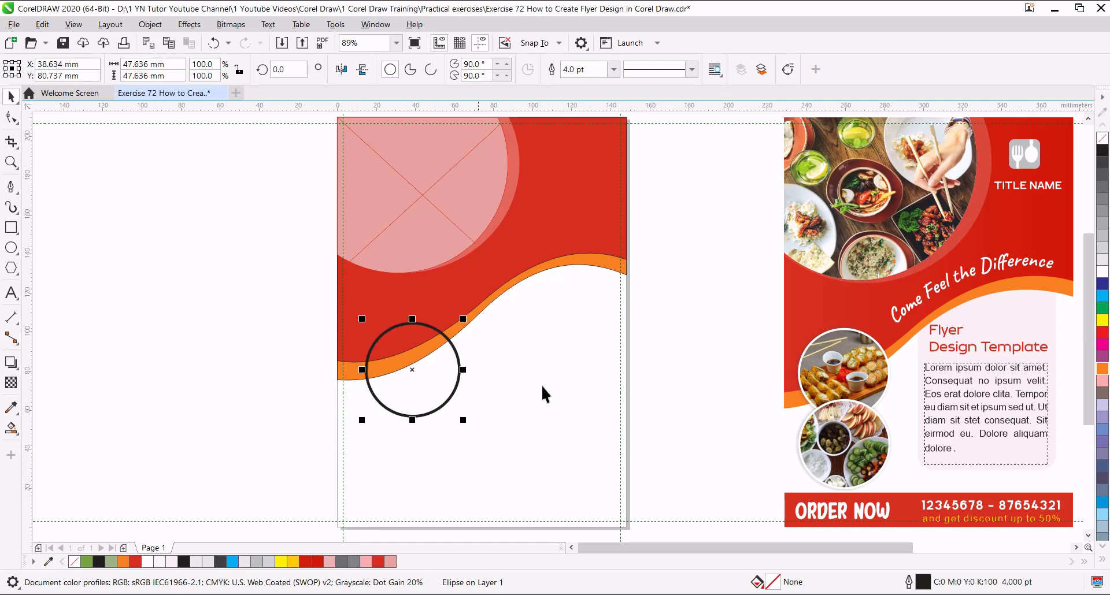
right_click(1101, 274)
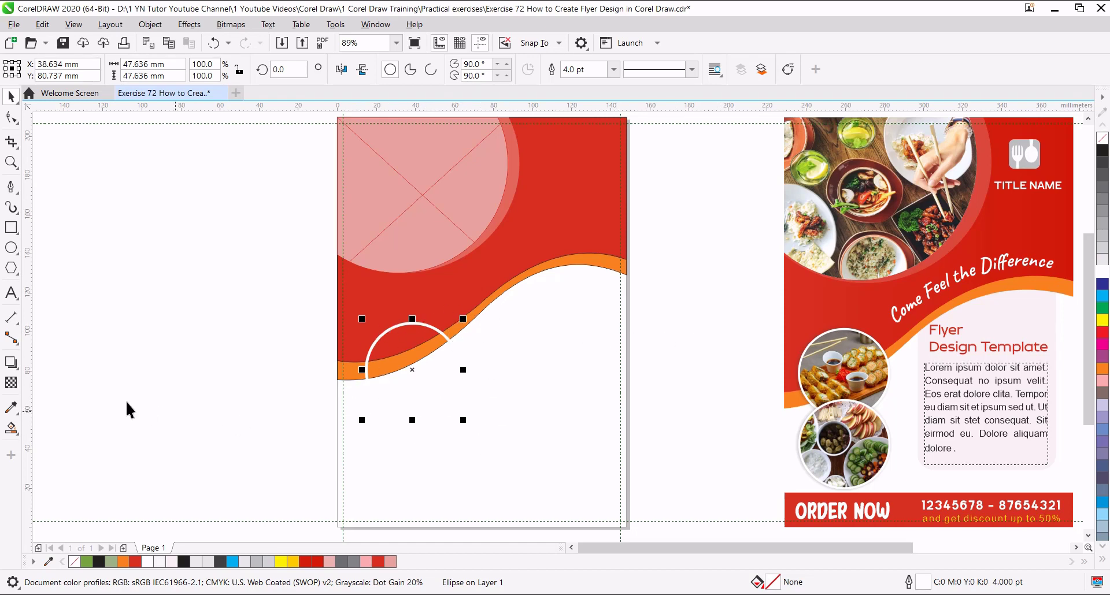
Step: Apply a drop shadow with the Medium Glow preset to the white-outlined circle
drag(10, 363, 51, 368)
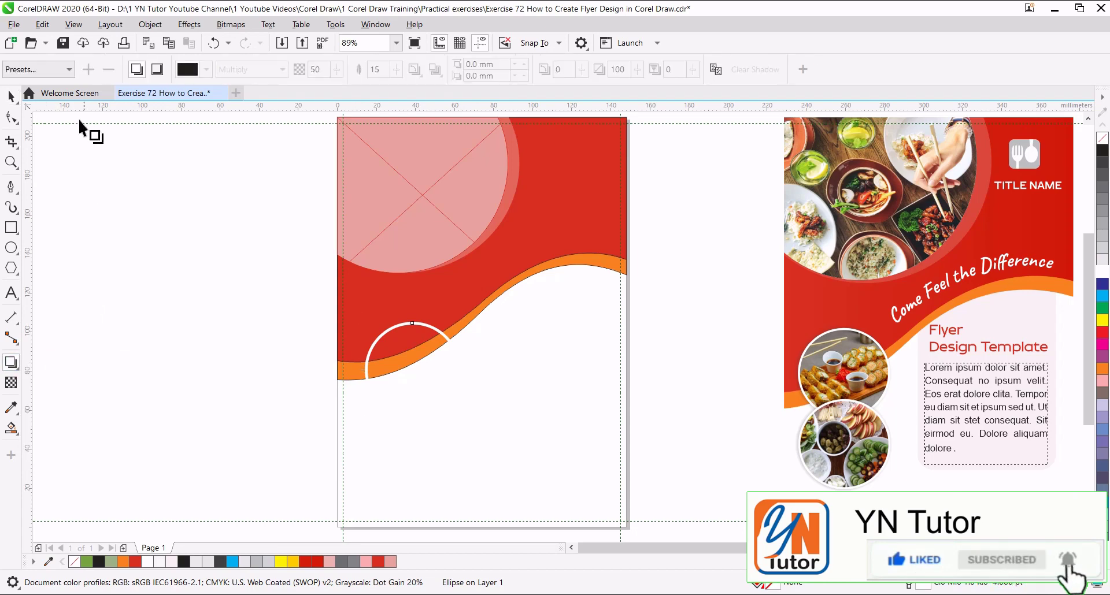
click(66, 71)
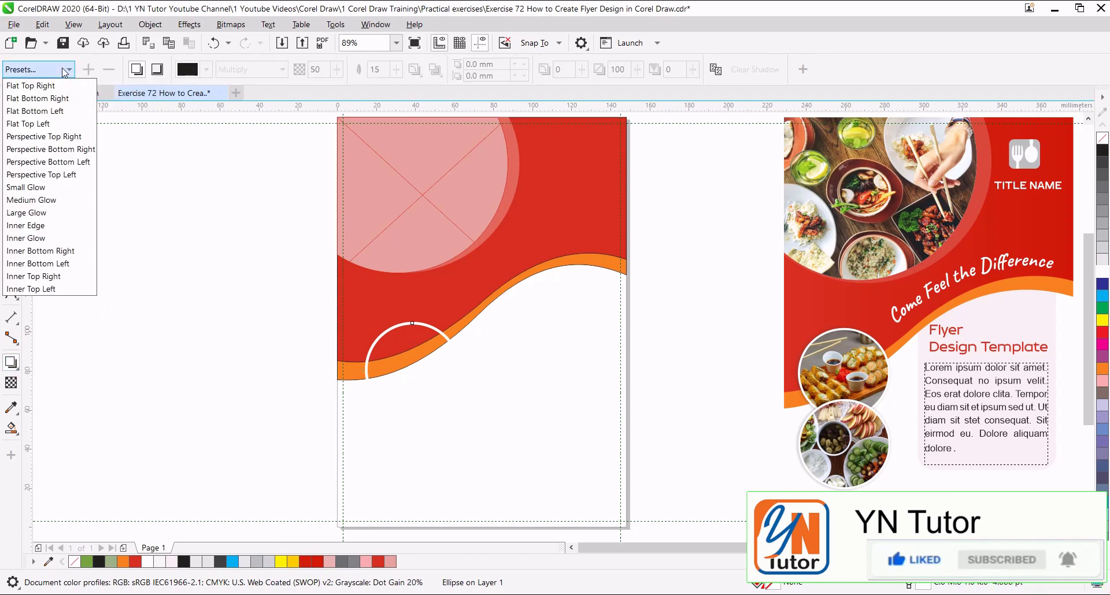
click(40, 202)
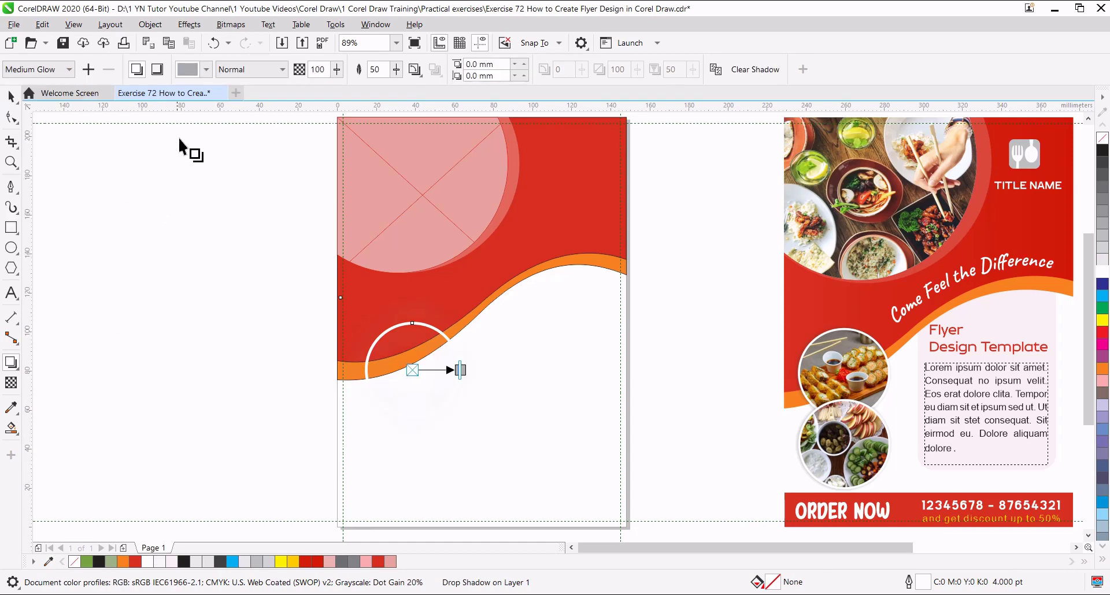
Step: Set the circle's shadow color to dark gray and its feathering to 13
click(207, 70)
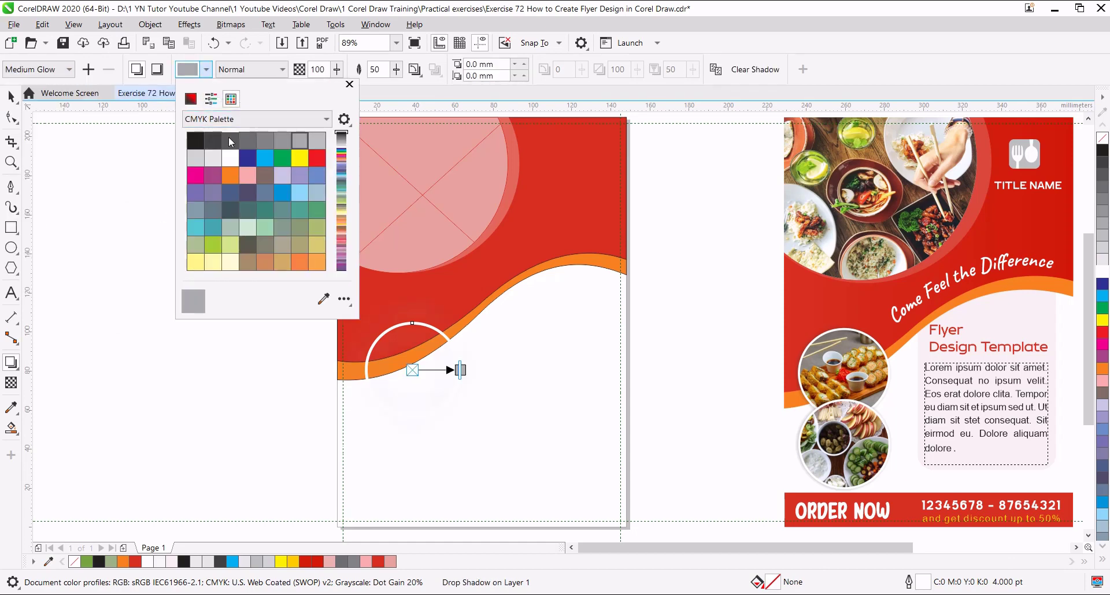
click(228, 136)
double_click(375, 70)
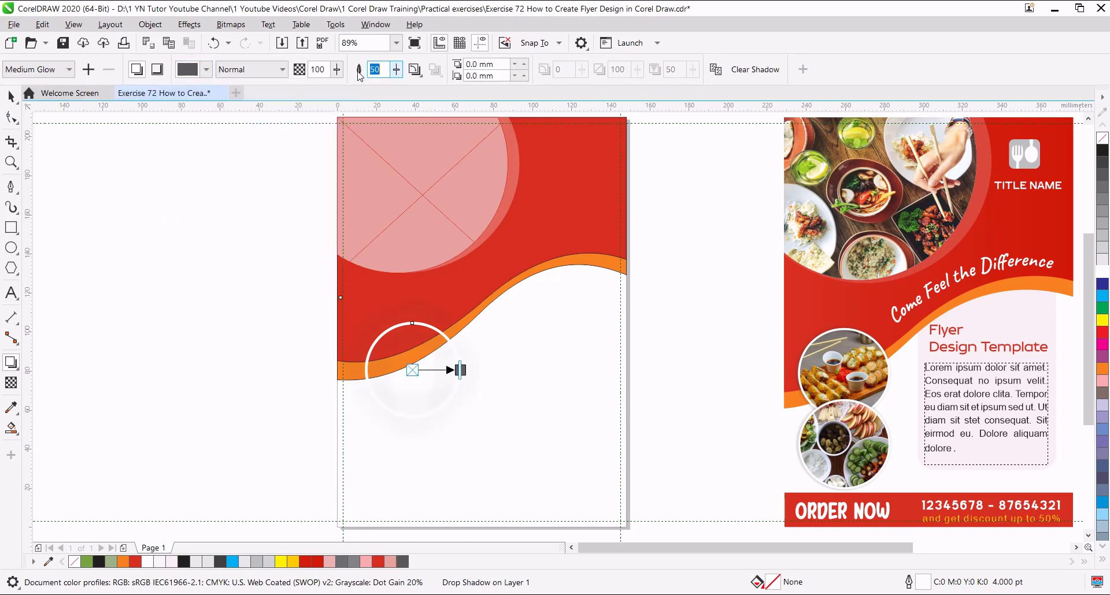
text(13)
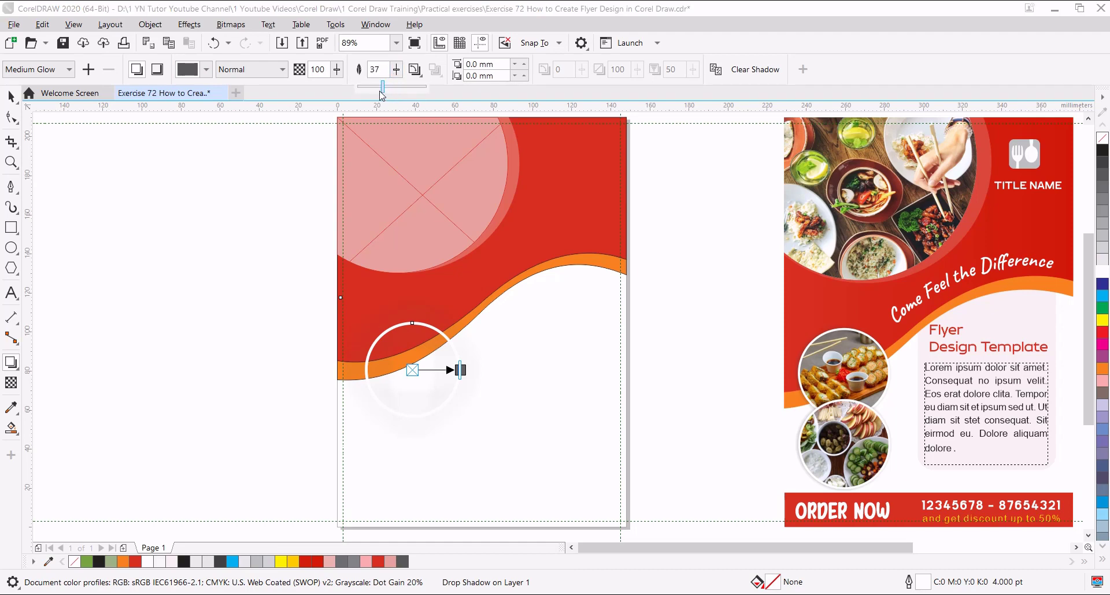
key(Return)
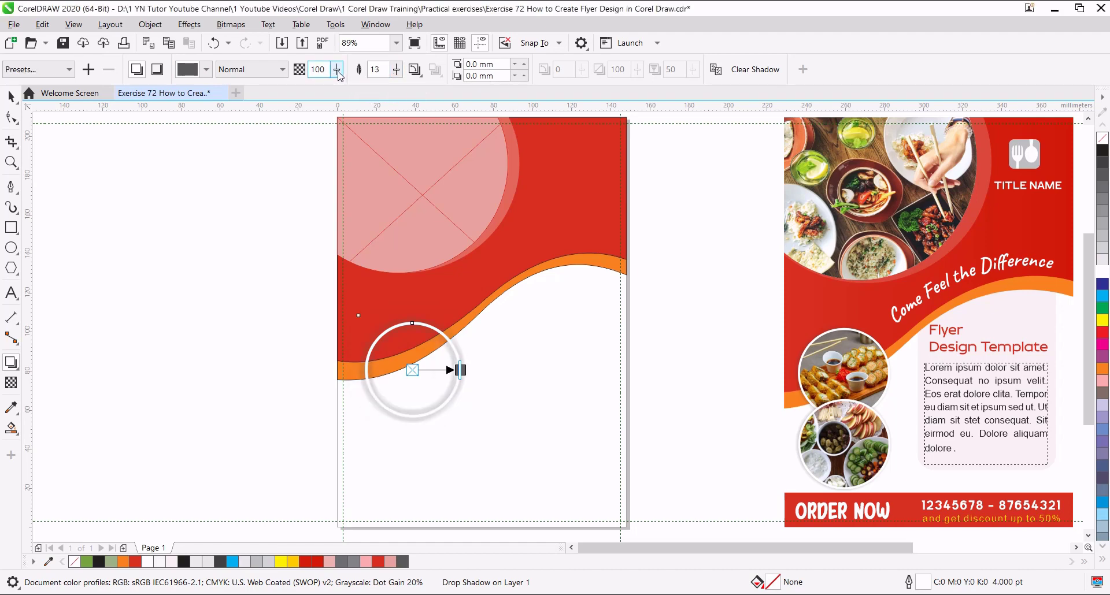
Step: Reduce the circle's shadow opacity to 39 and fill the circle with 20% black
click(337, 70)
drag(339, 90, 298, 101)
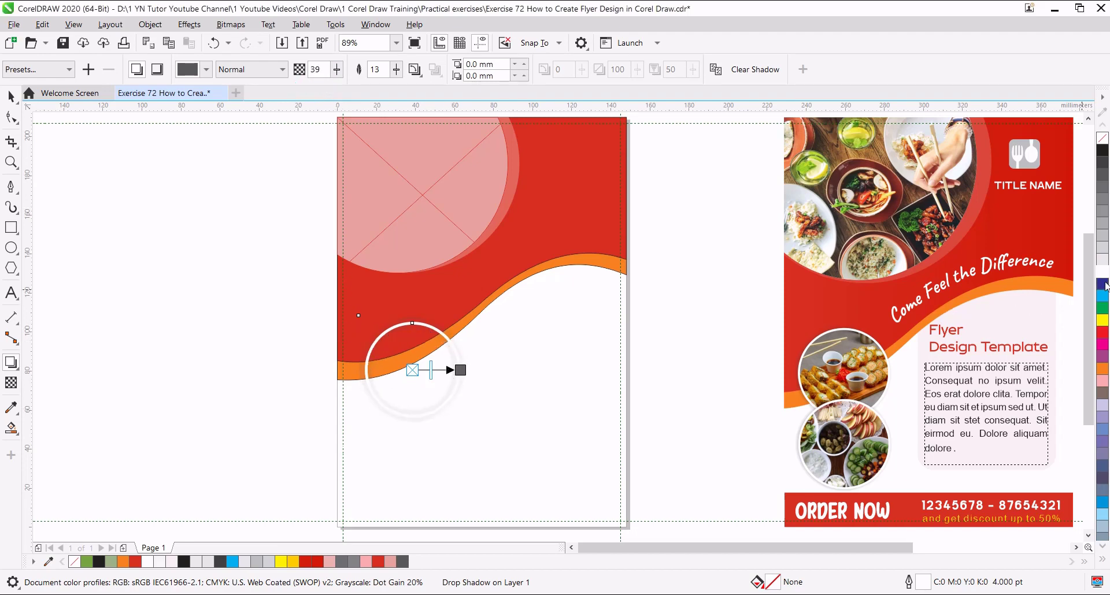
click(1103, 250)
key(space)
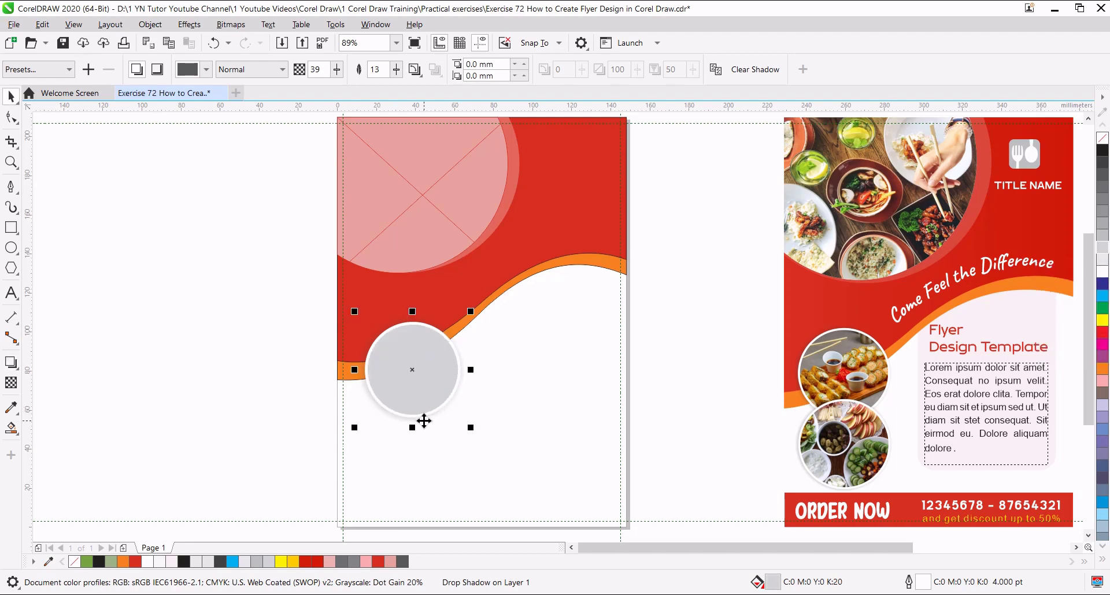
click(446, 408)
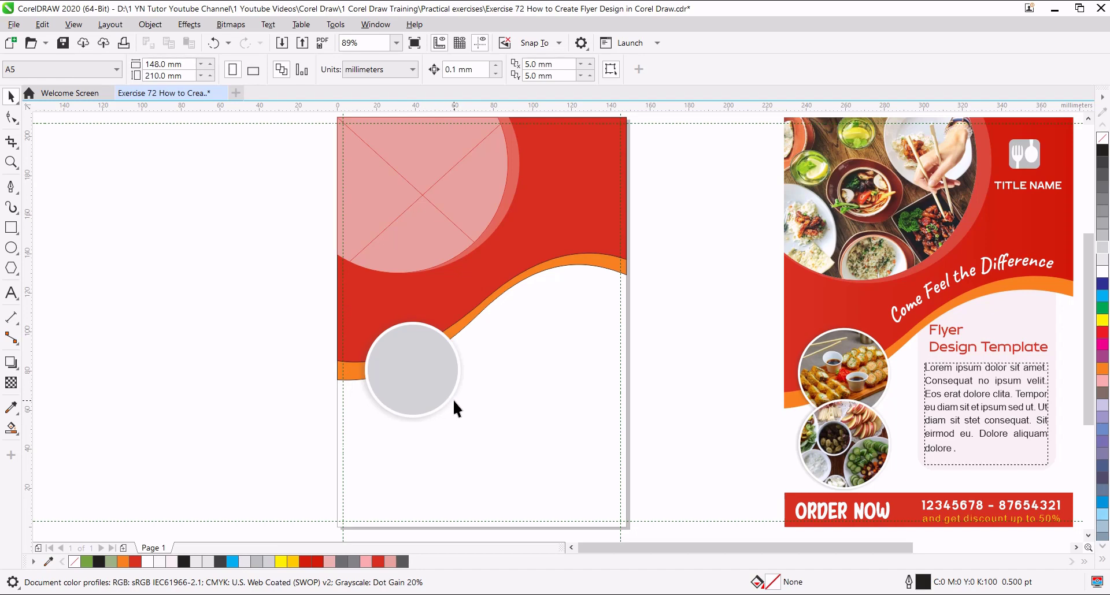
click(409, 367)
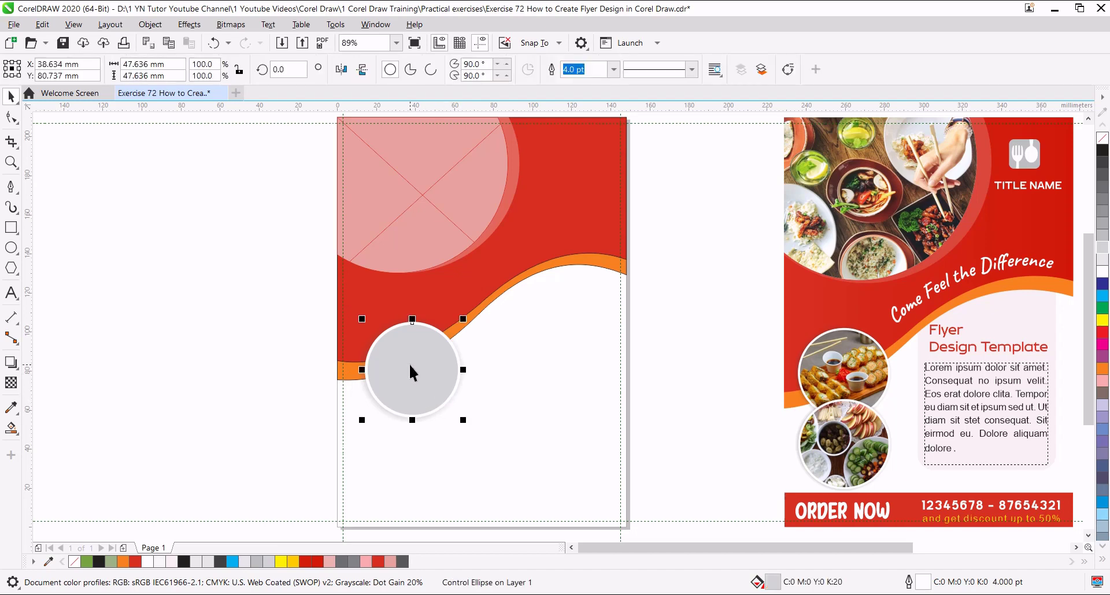
drag(422, 363, 344, 434)
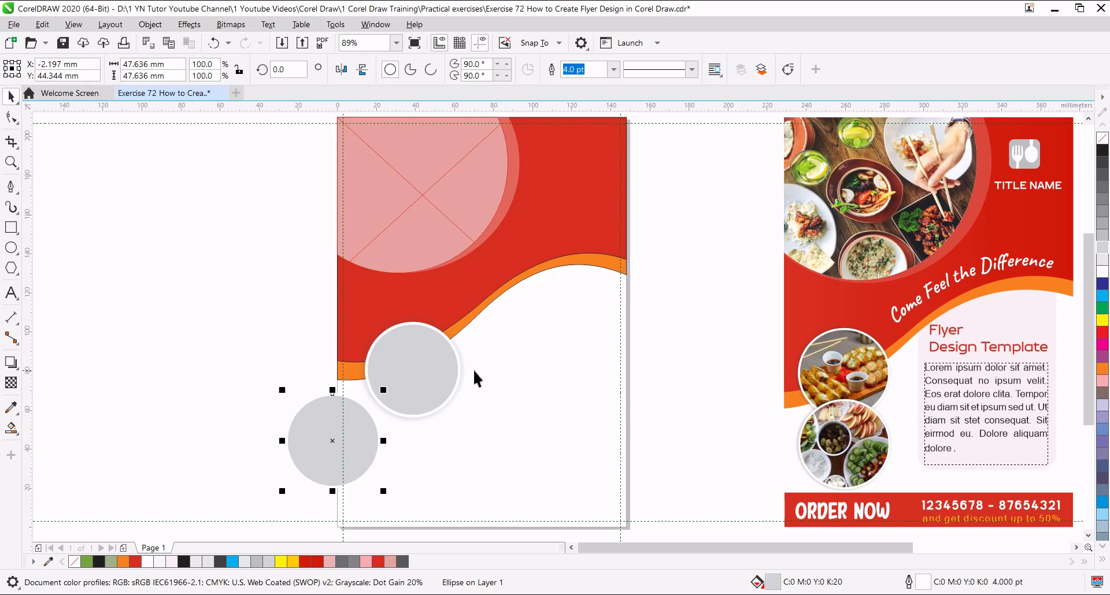
key(Delete)
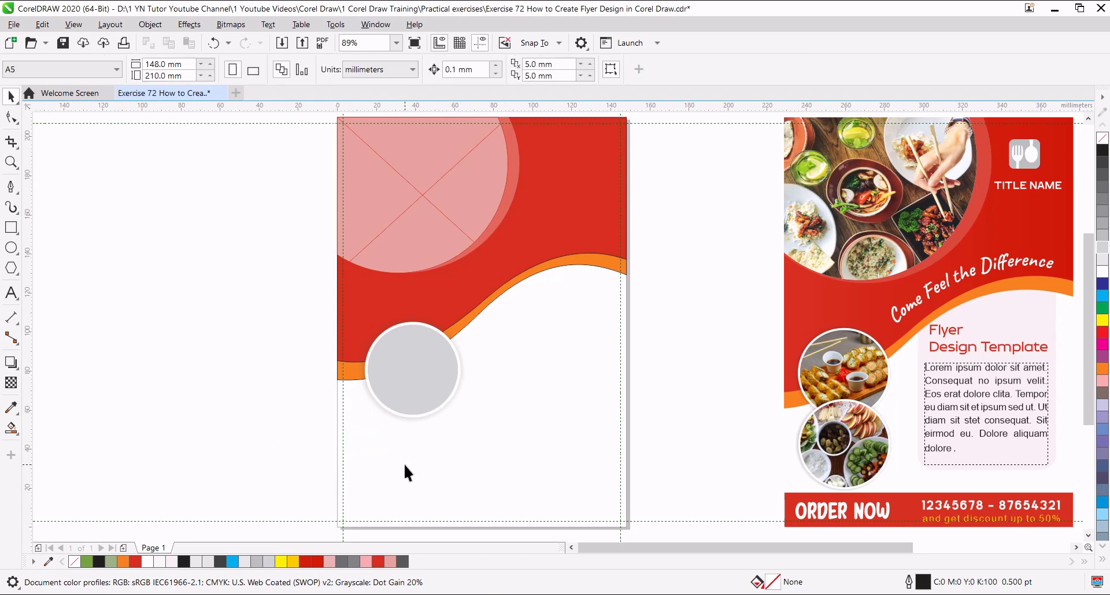
Step: Duplicate the gray circle together with its shadow straight down so the copy slightly overlaps the original
click(459, 389)
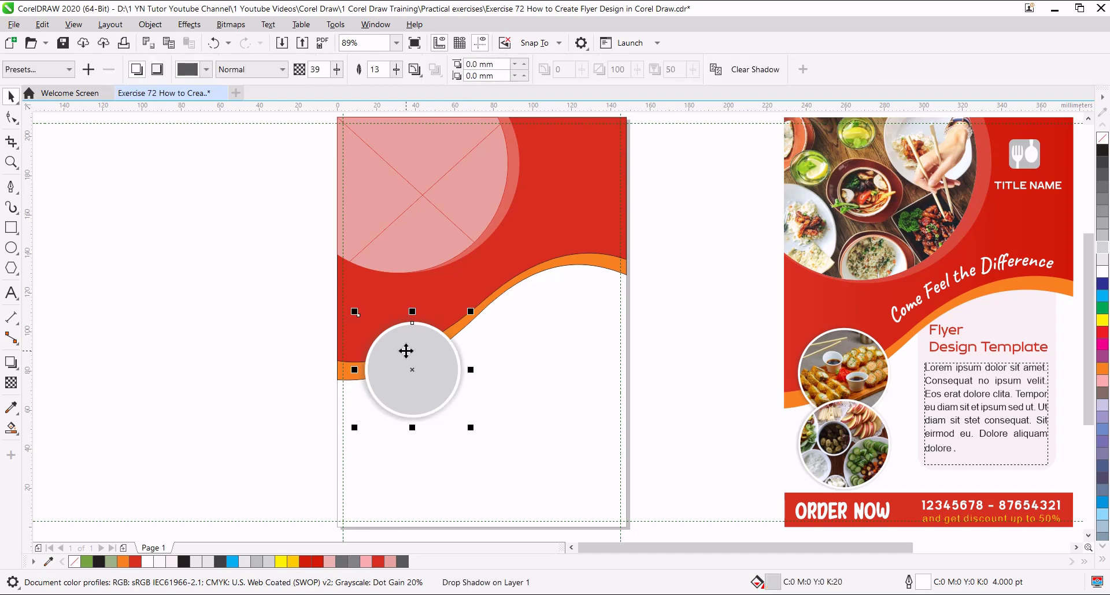
drag(411, 350, 411, 422)
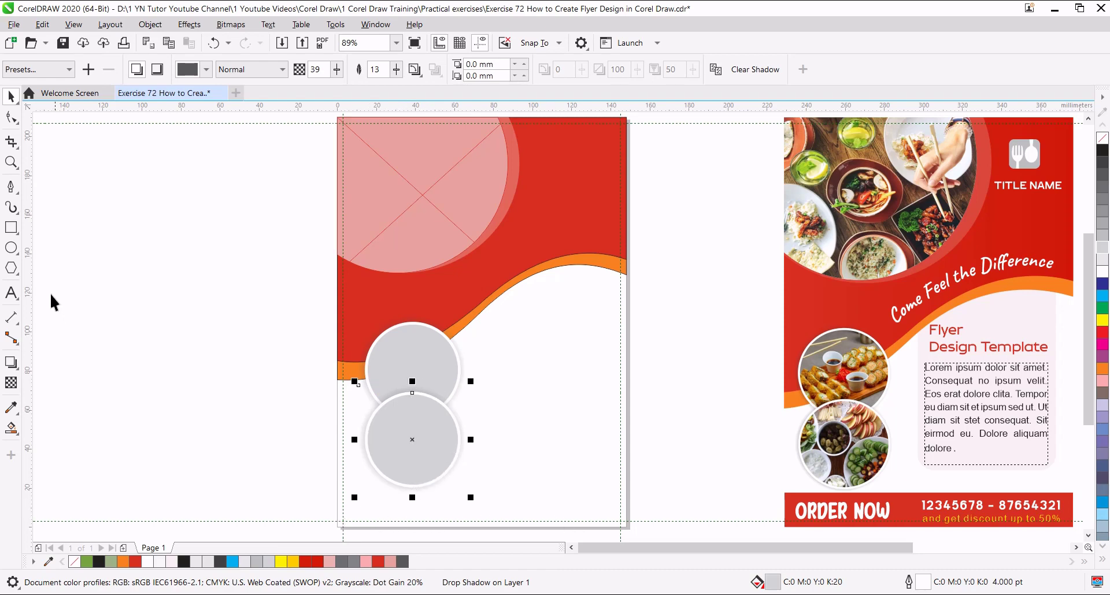
Step: Add a page-wide footer rectangle about 16 mm high at the page's bottom edge, filled with the reference flyer's red and without outline
click(11, 229)
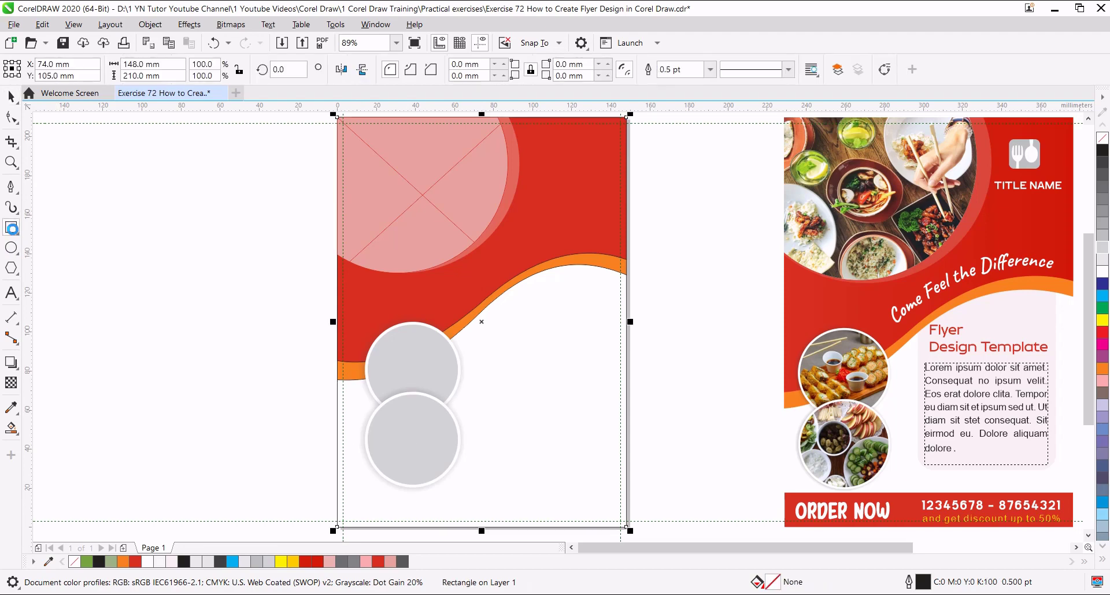
drag(481, 114, 483, 495)
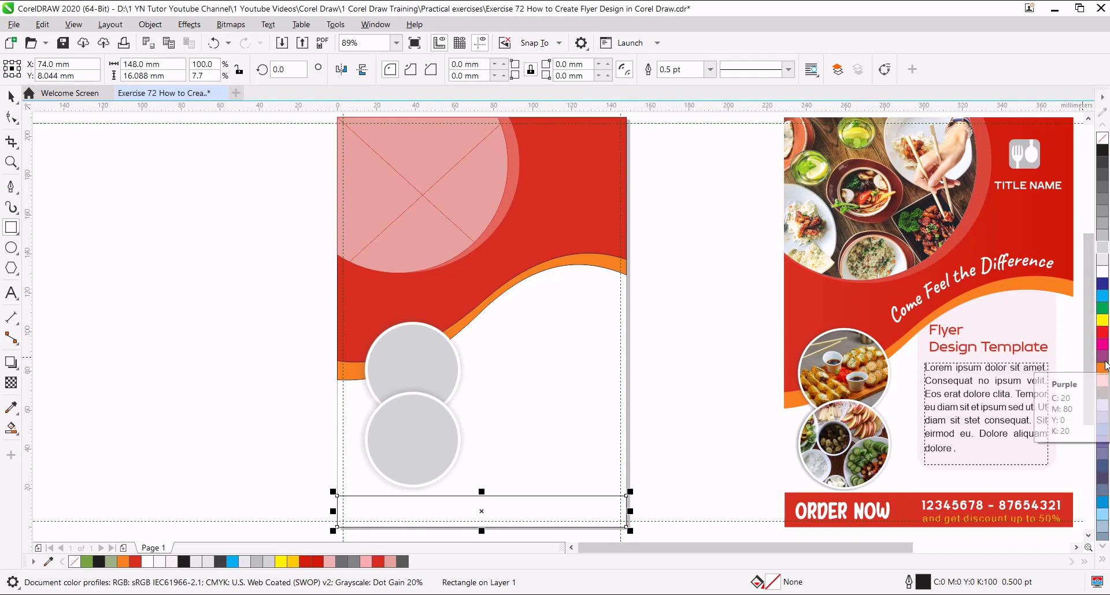
click(11, 408)
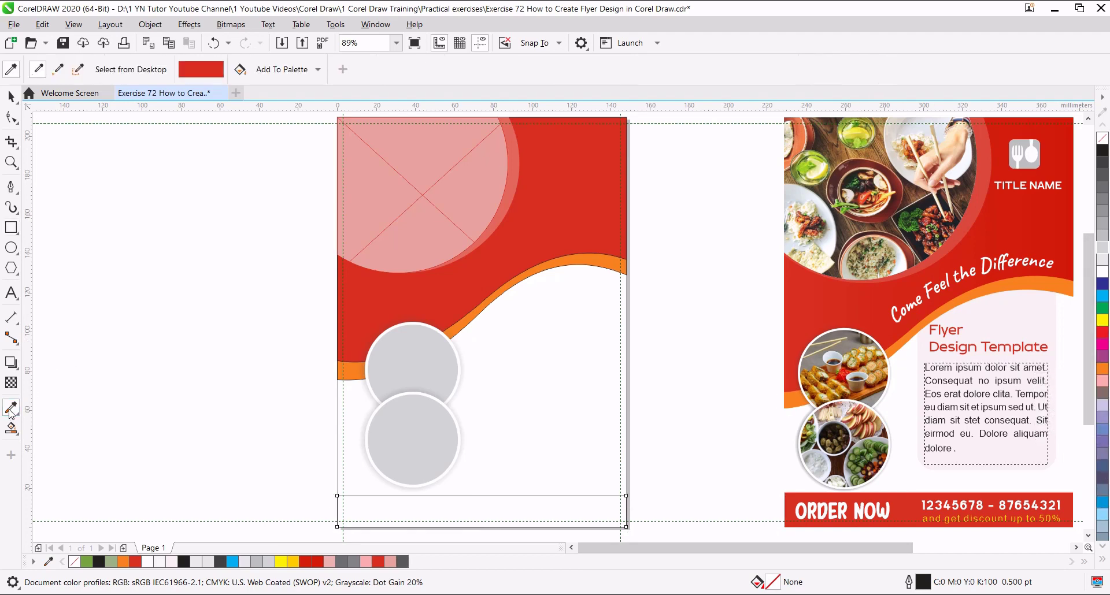
click(827, 288)
click(523, 505)
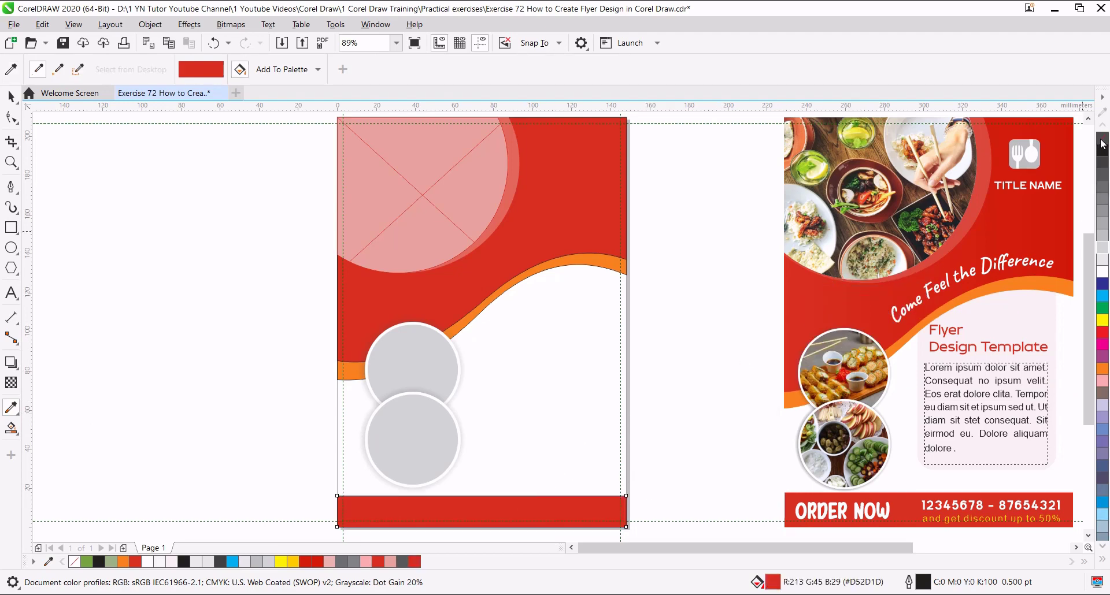
key(space)
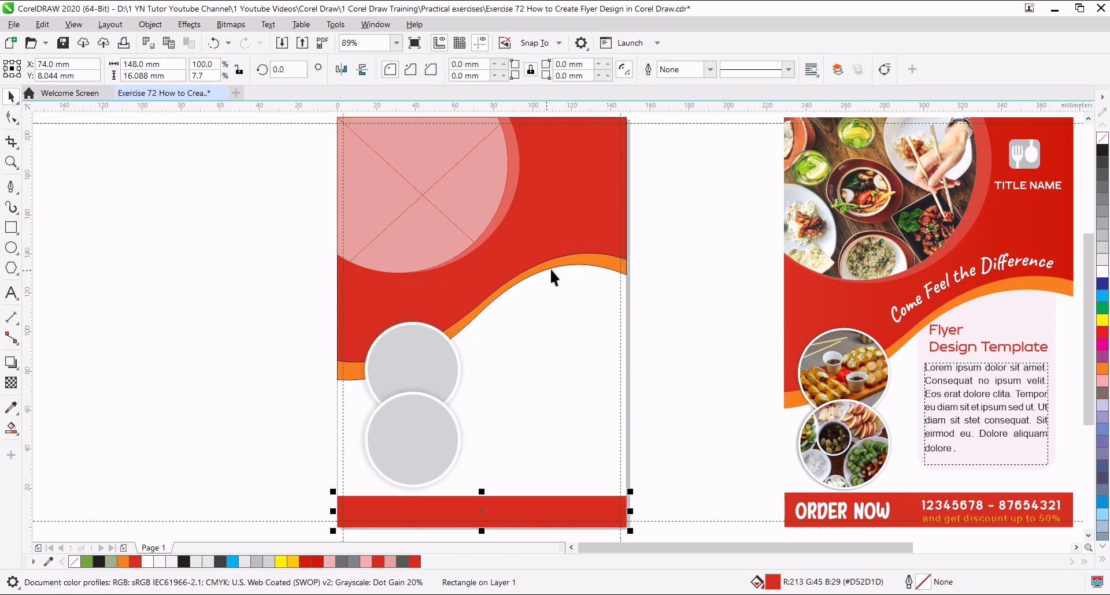
Step: Remove the outlines from the red and orange wave shapes
drag(622, 283, 587, 243)
scroll(587, 243, up, 1)
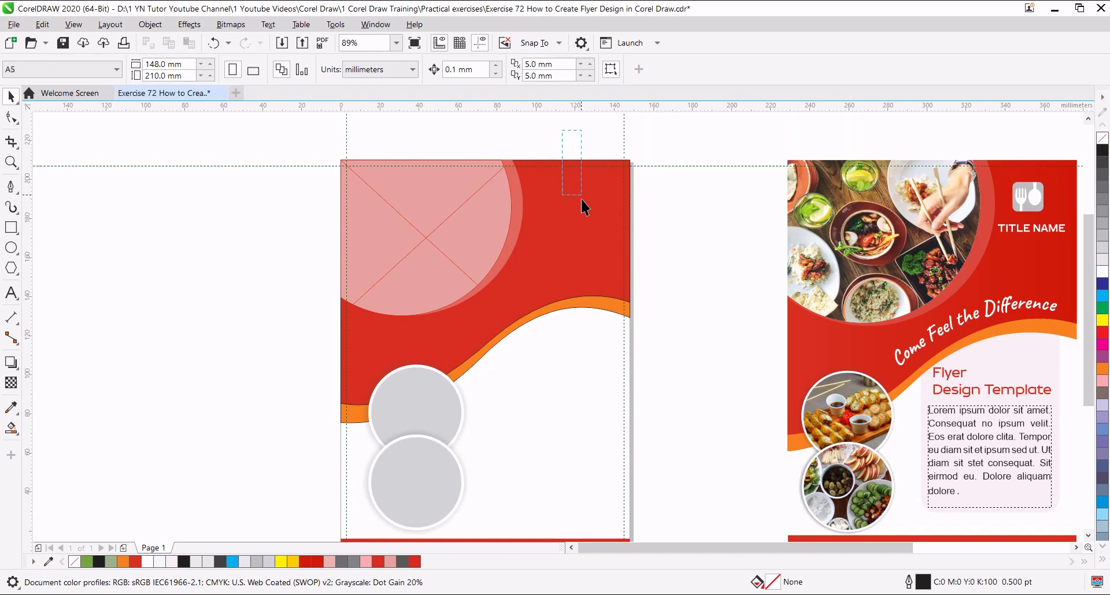
drag(581, 211, 589, 313)
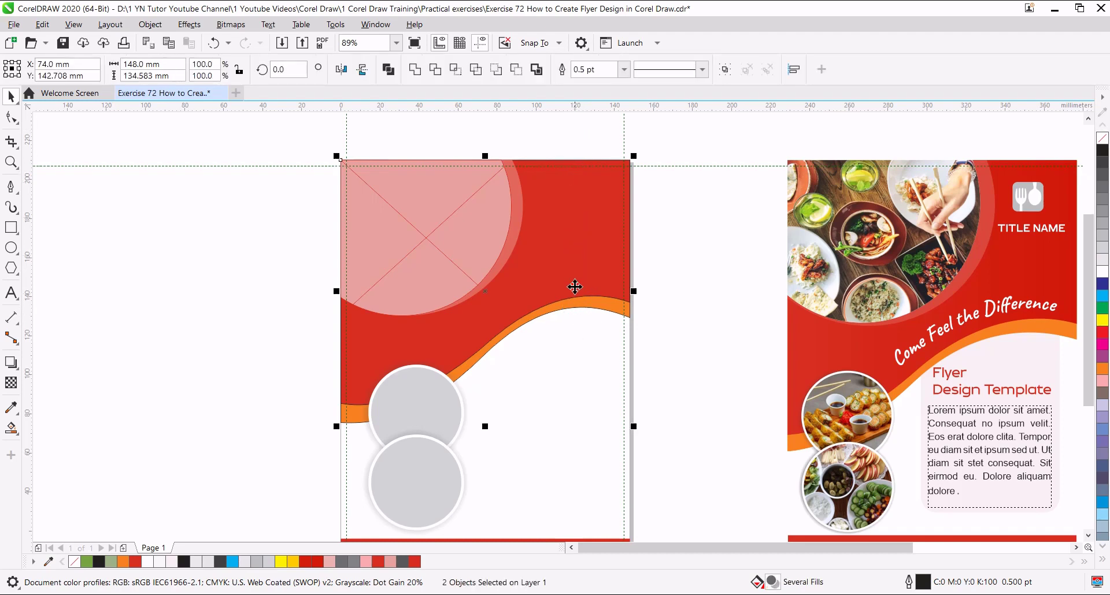
right_click(1103, 140)
scroll(522, 372, down, 1)
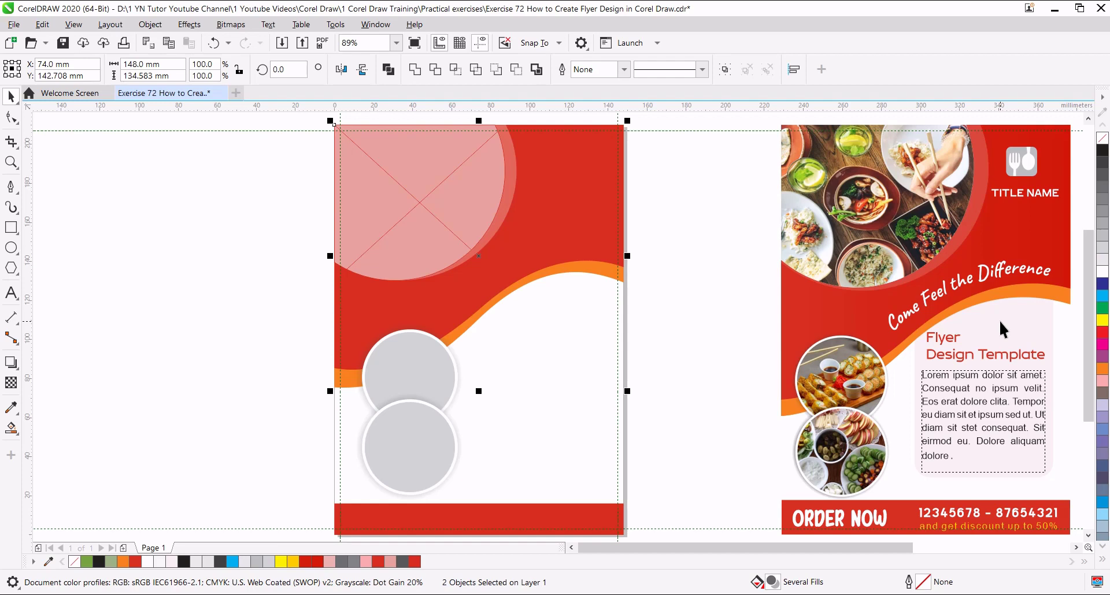
Step: Draw a rectangle about 62 × 103 mm beside the circles, overlapping the wave, and round all its corners to 5 mm
click(11, 228)
drag(490, 277, 605, 470)
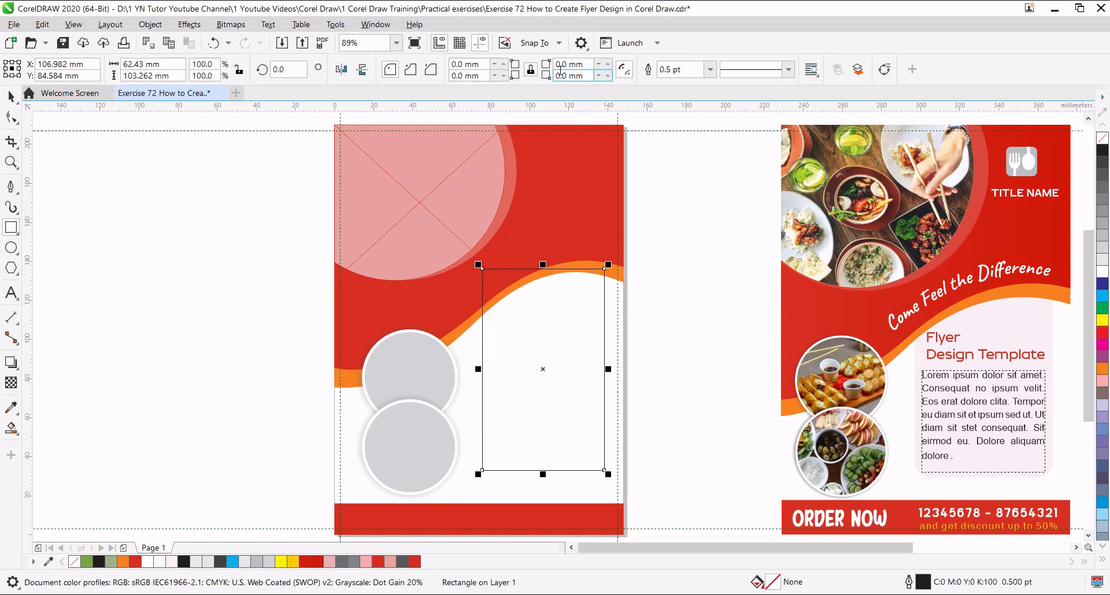
click(531, 70)
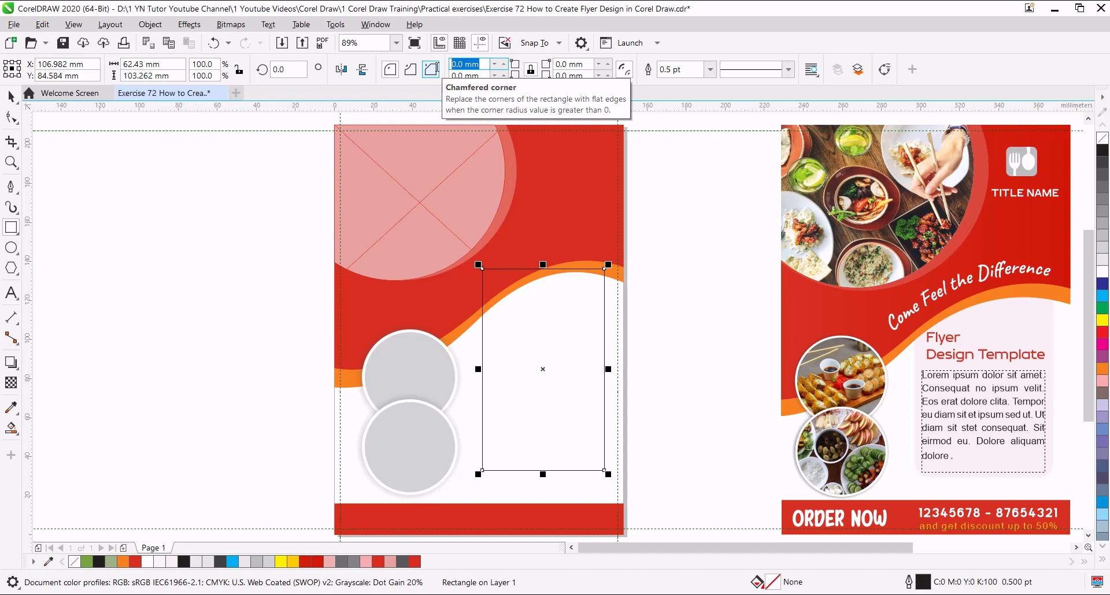
text(5)
key(Tab)
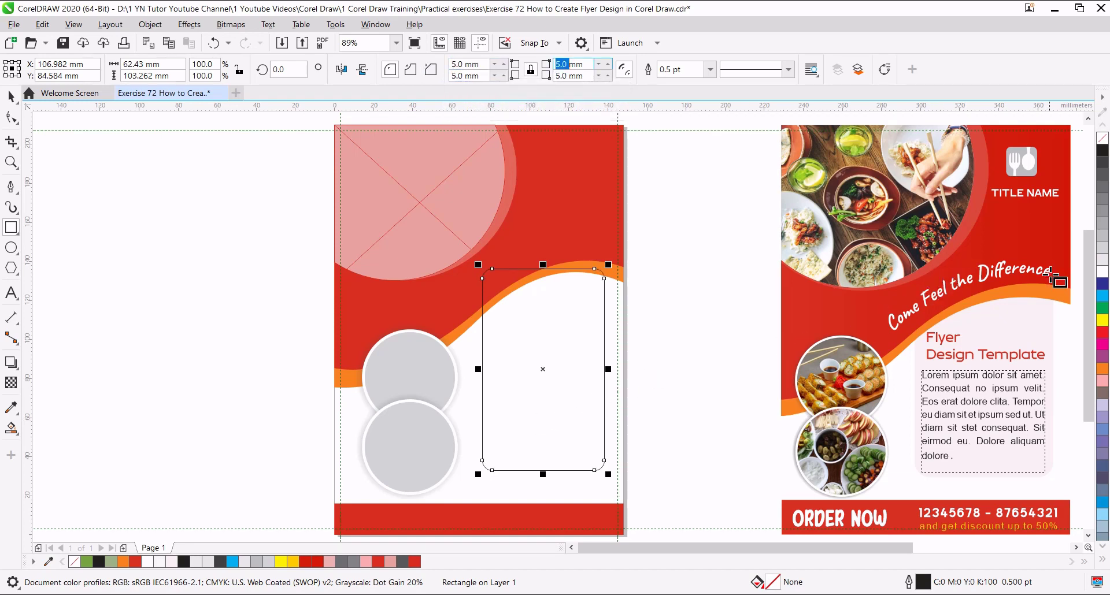
Step: Remove the rounded panel's outline and fill it with the pale pink sampled from the reference flyer's text panel
click(1103, 274)
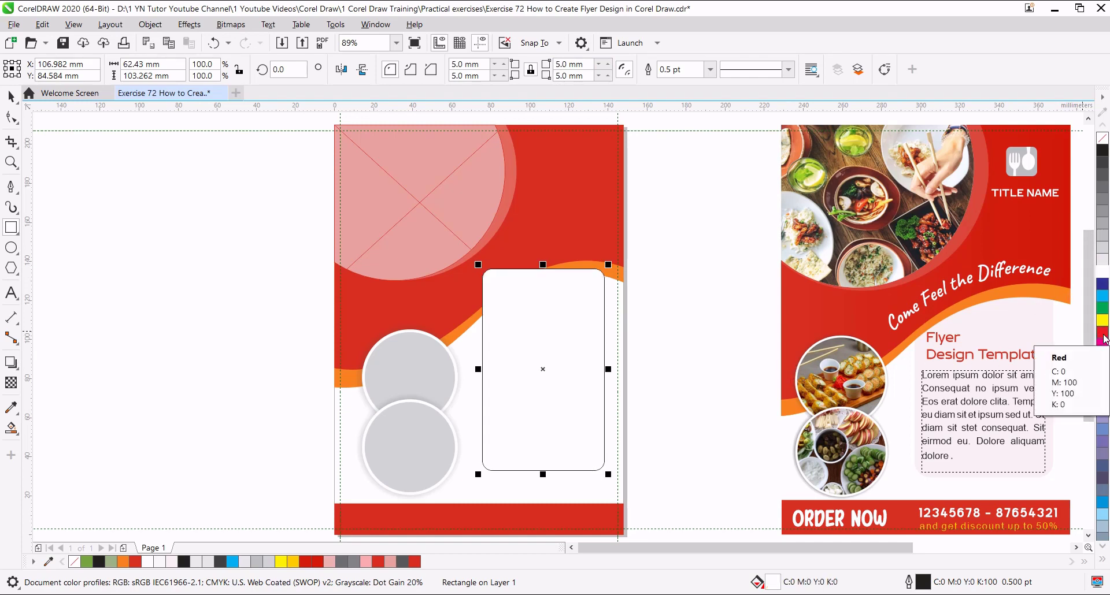
click(1103, 381)
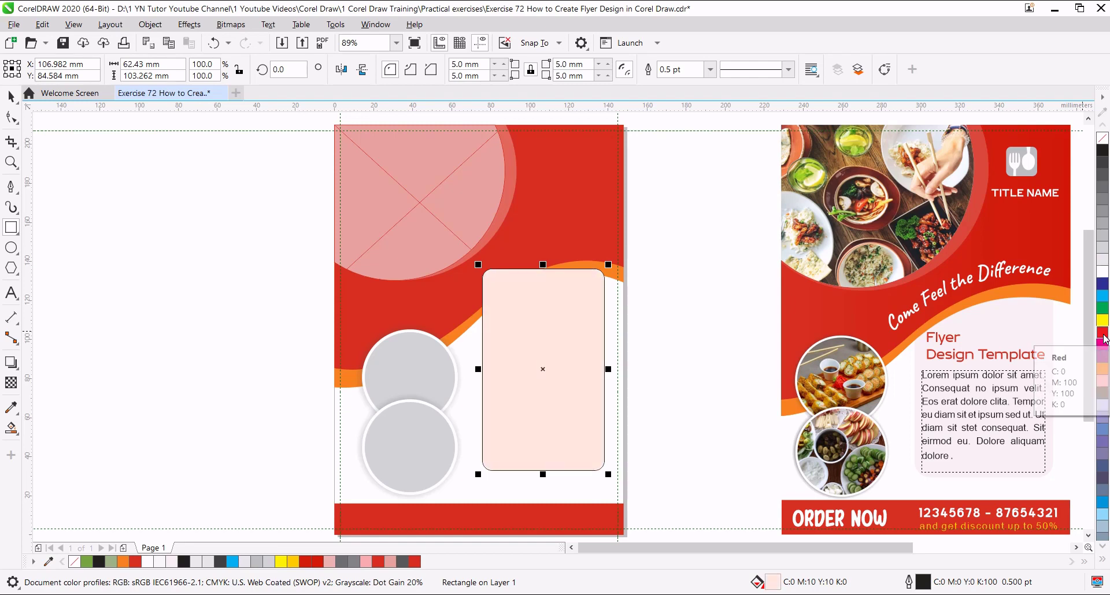
right_click(1103, 145)
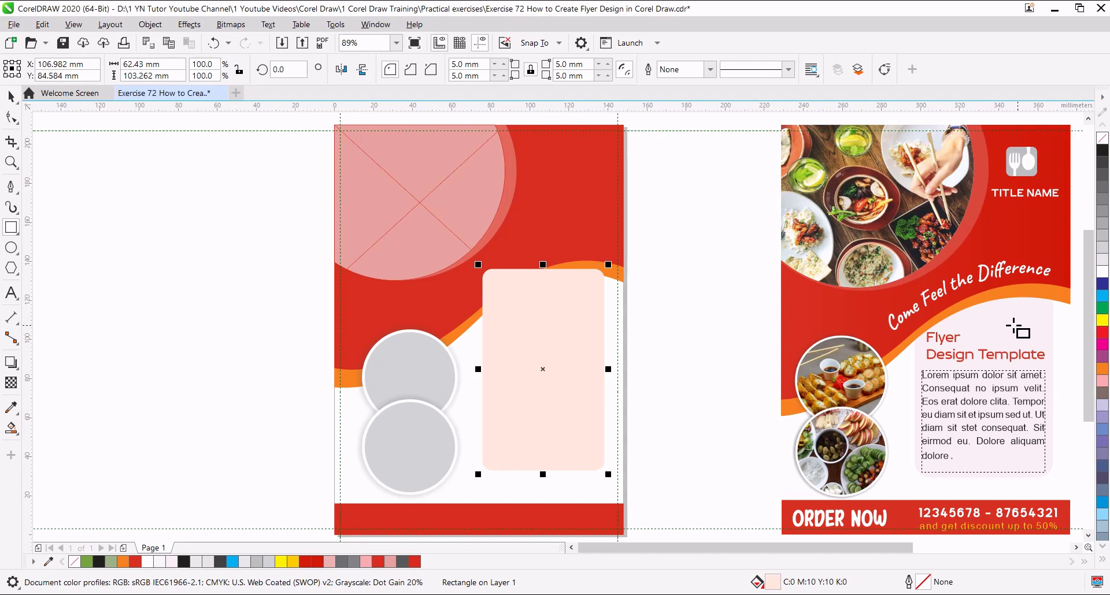
click(11, 408)
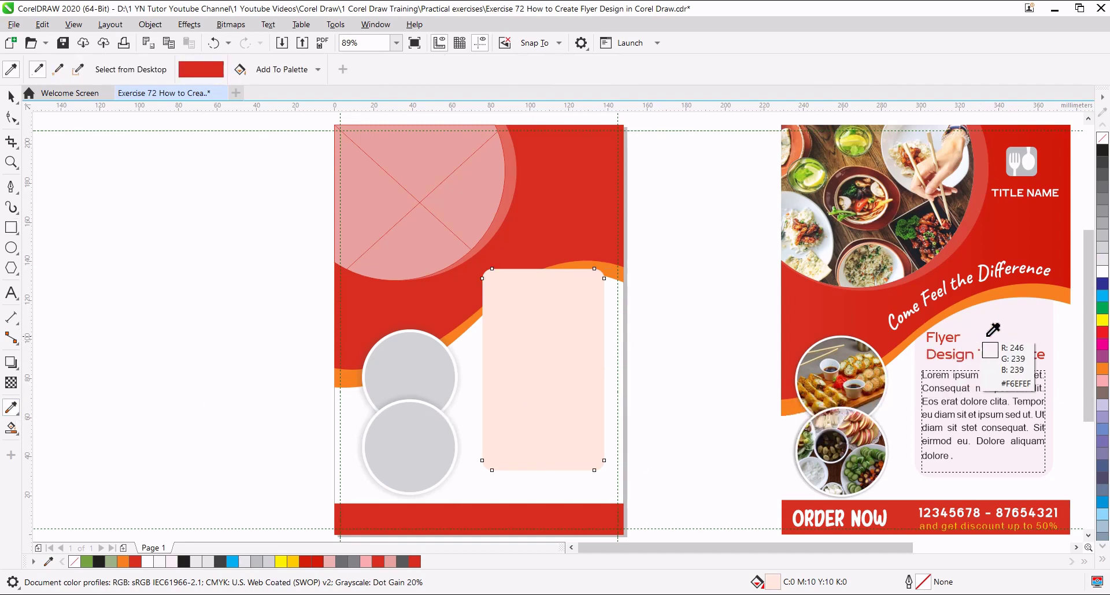
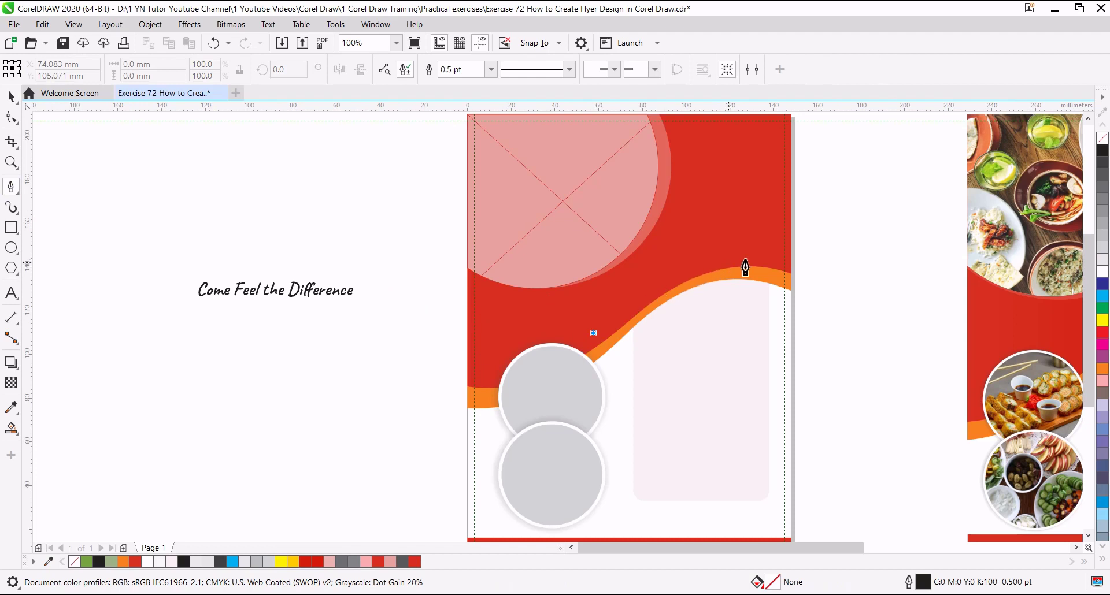
Step: Draw an arc about 88 mm wide and 37 mm high above the orange wave, and move it off the page below the tagline
drag(786, 260, 881, 295)
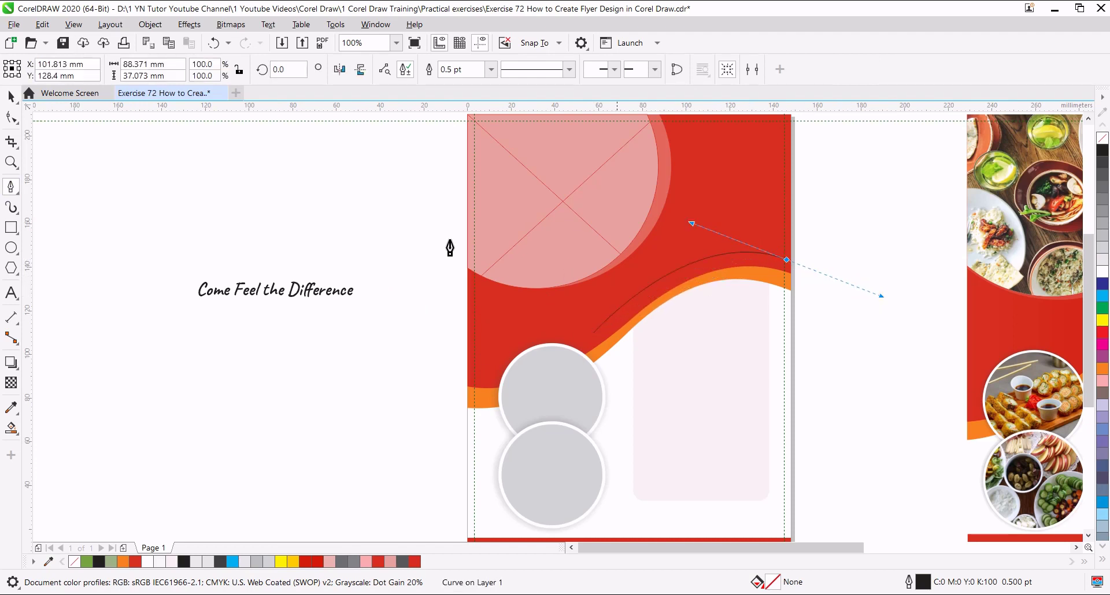
click(11, 98)
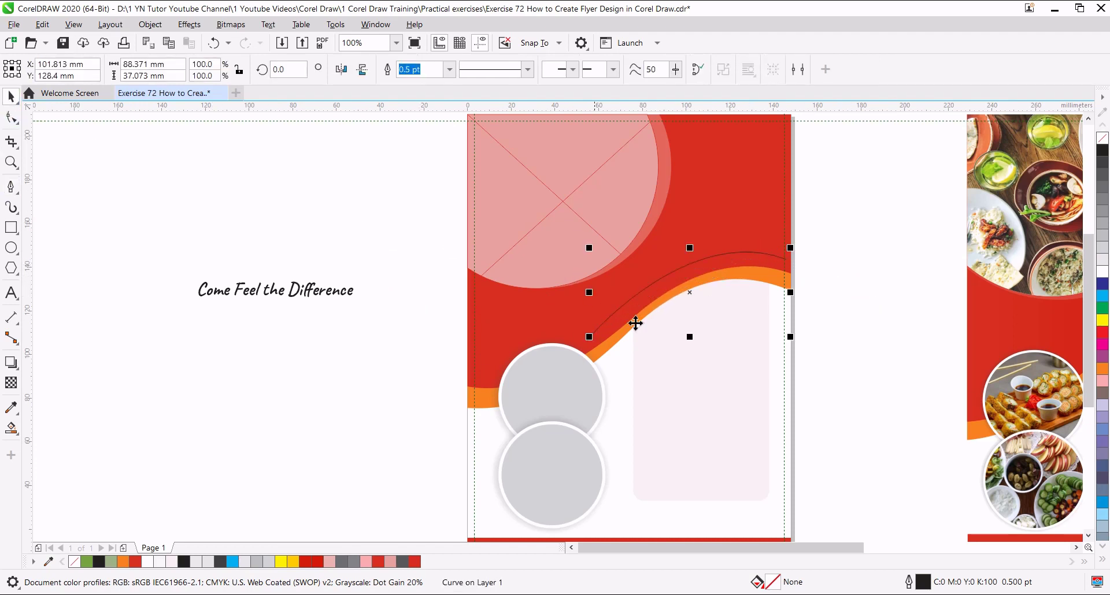
drag(687, 292, 313, 368)
Step: Fit the "Come Feel the Difference" text to the arc, starting near its lower end
click(224, 289)
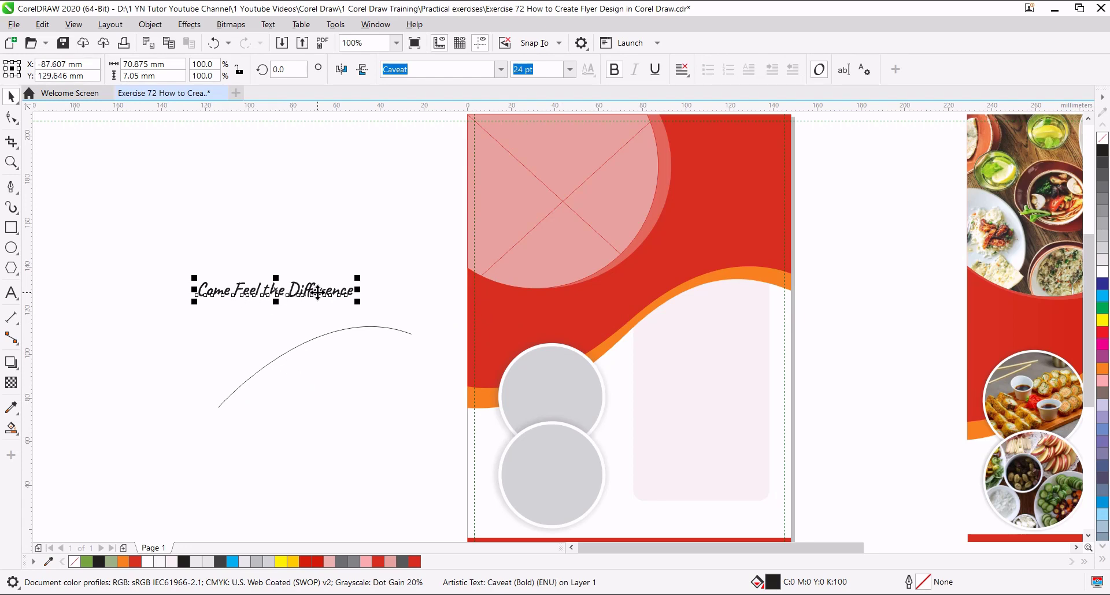
click(269, 25)
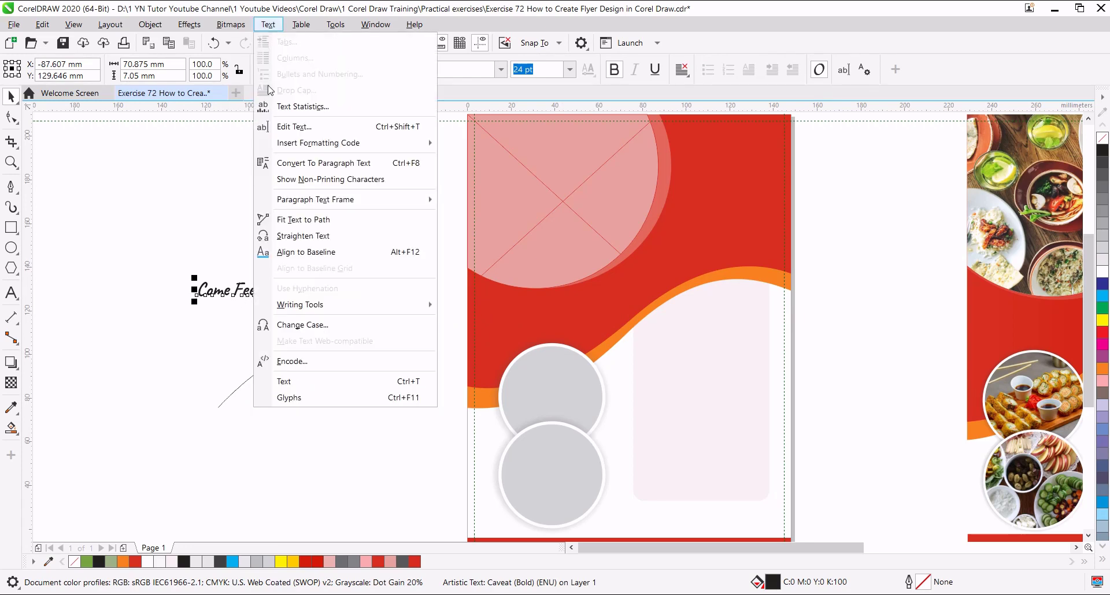
click(291, 219)
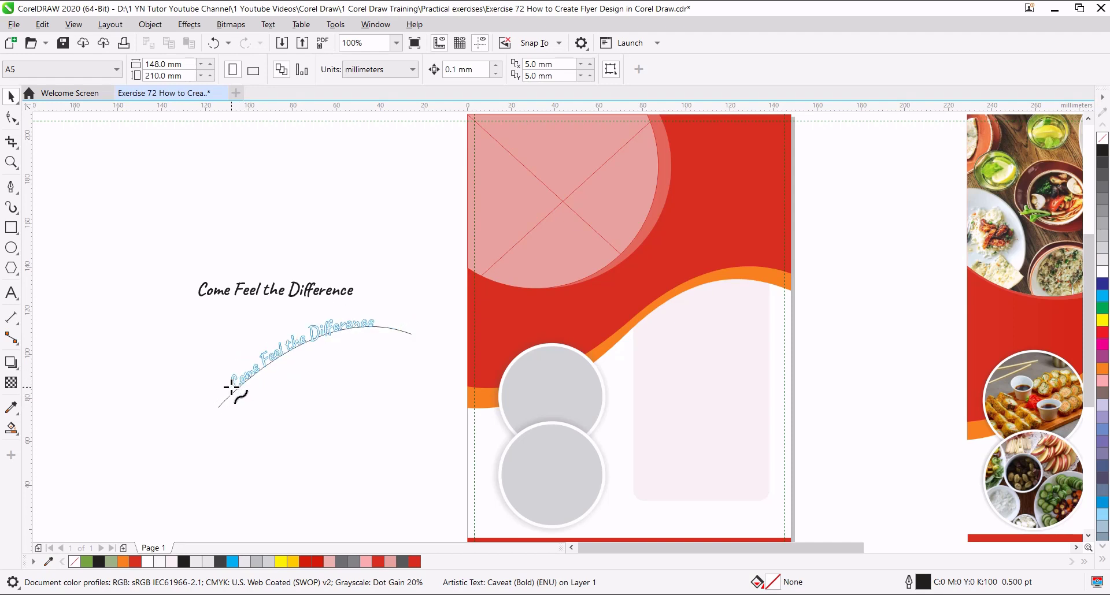
click(234, 387)
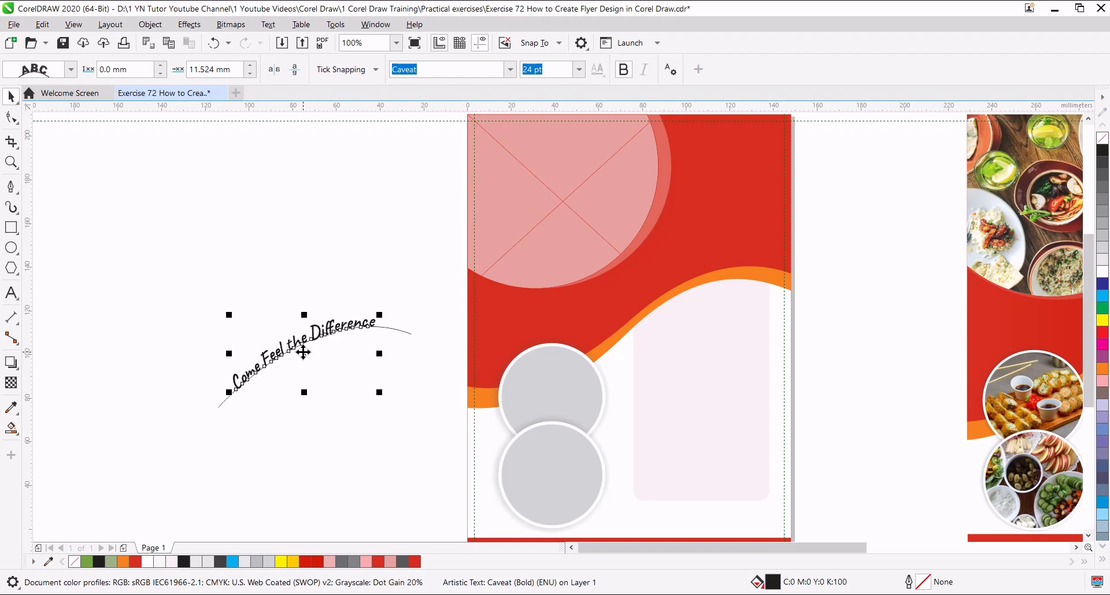
Step: Move the curved tagline with its path onto the red header just above the orange wave and fill it with white
drag(303, 352, 281, 311)
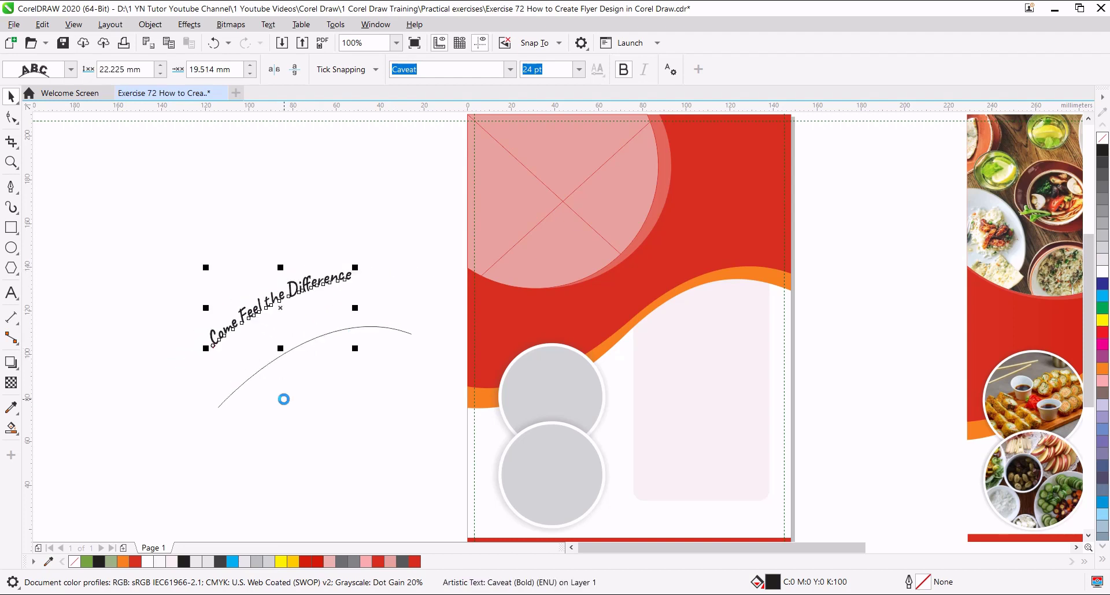
key(ctrl+z)
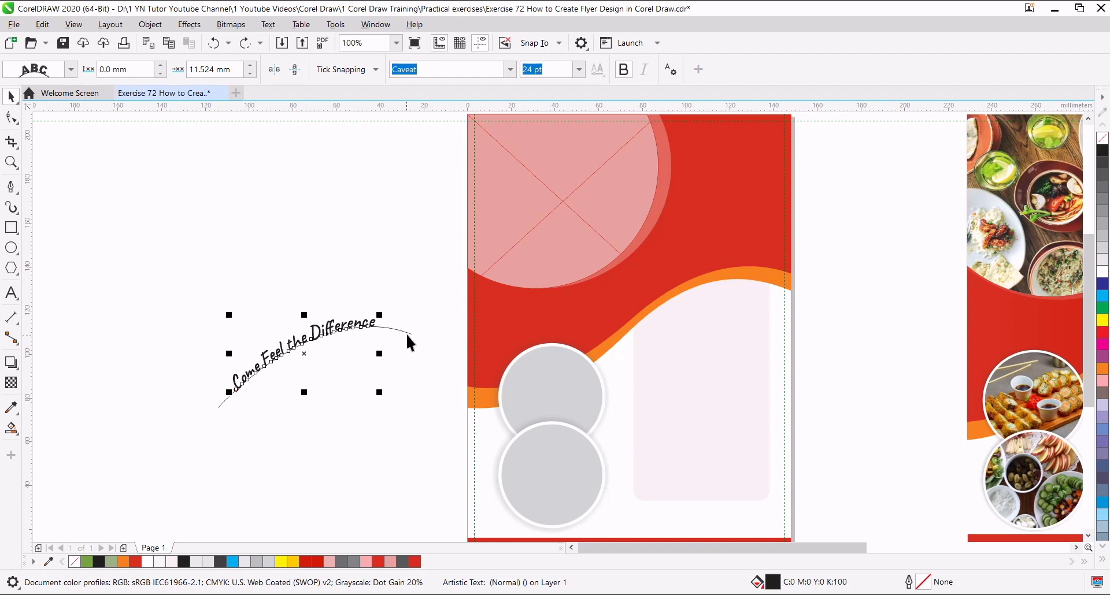
click(406, 332)
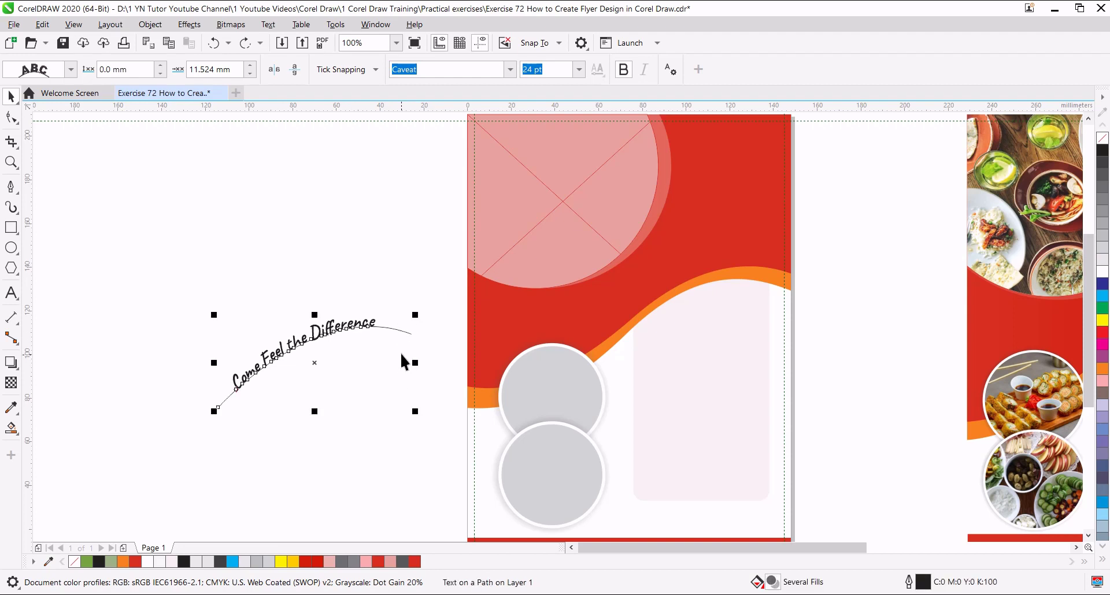
drag(405, 331, 773, 262)
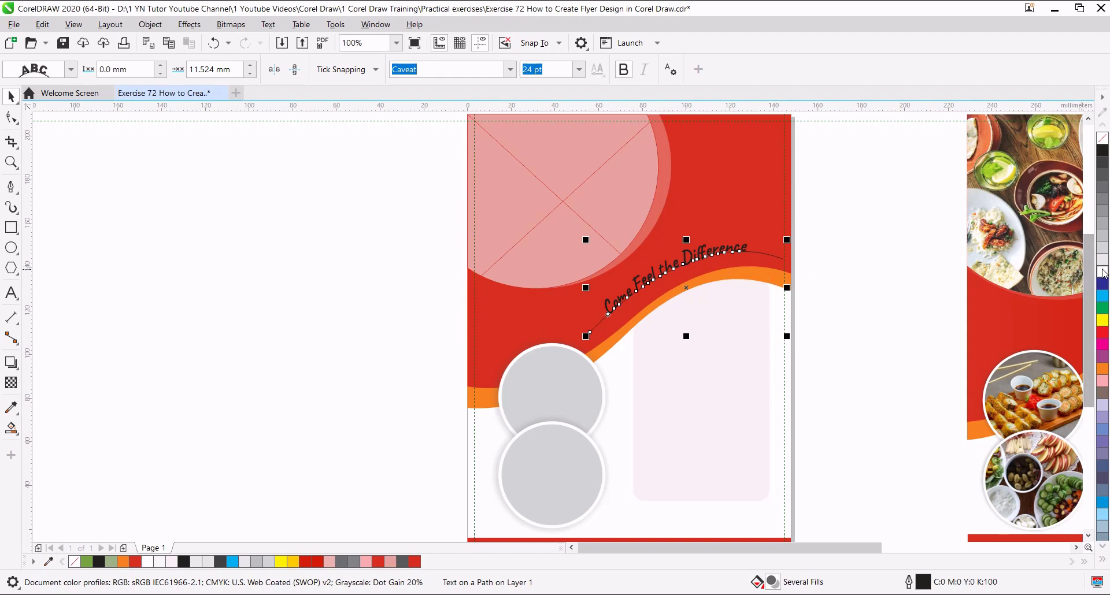
click(1103, 271)
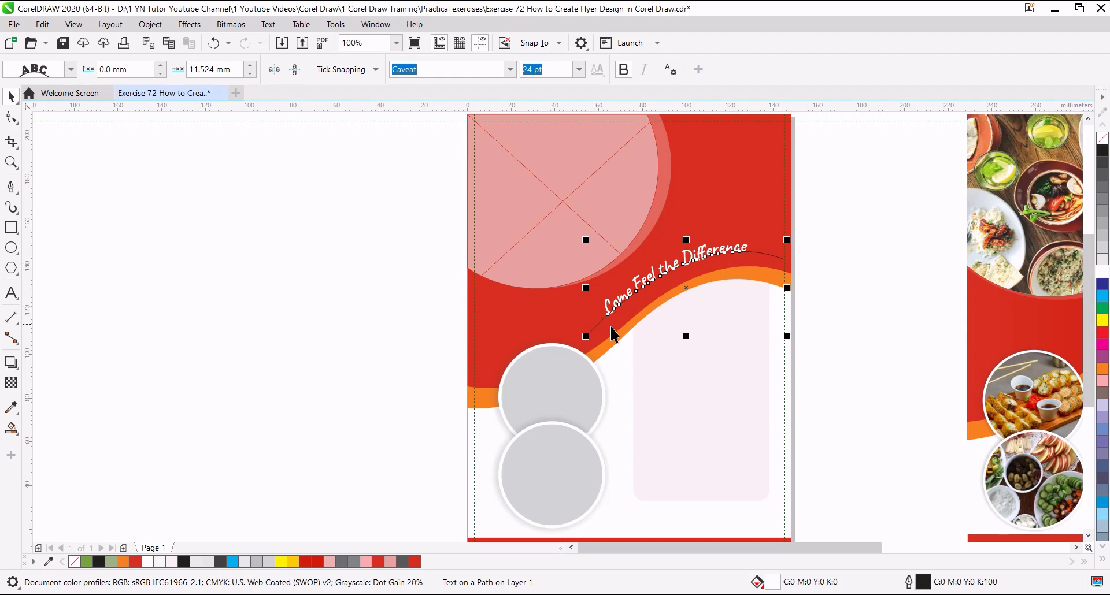
Step: Remove the outline from the arc that carries the curved tagline
right_click(1103, 142)
click(772, 354)
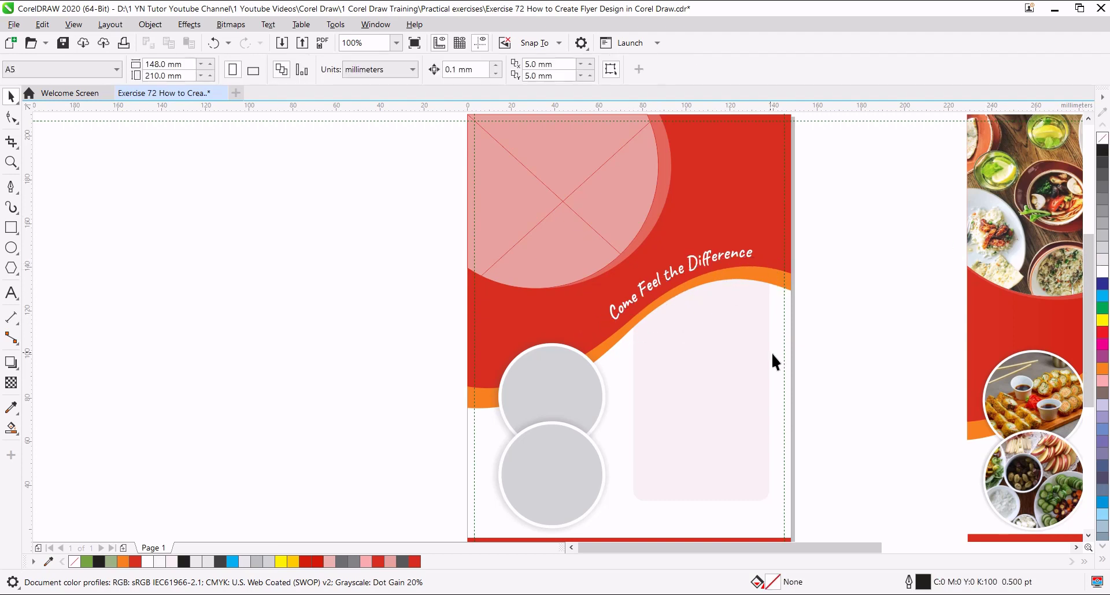
Step: Copy the "ORDER NOW", phone number and "and get discount up to 50%" texts from the reference flyer onto the new flyer's red footer bar
drag(796, 361, 580, 329)
click(832, 516)
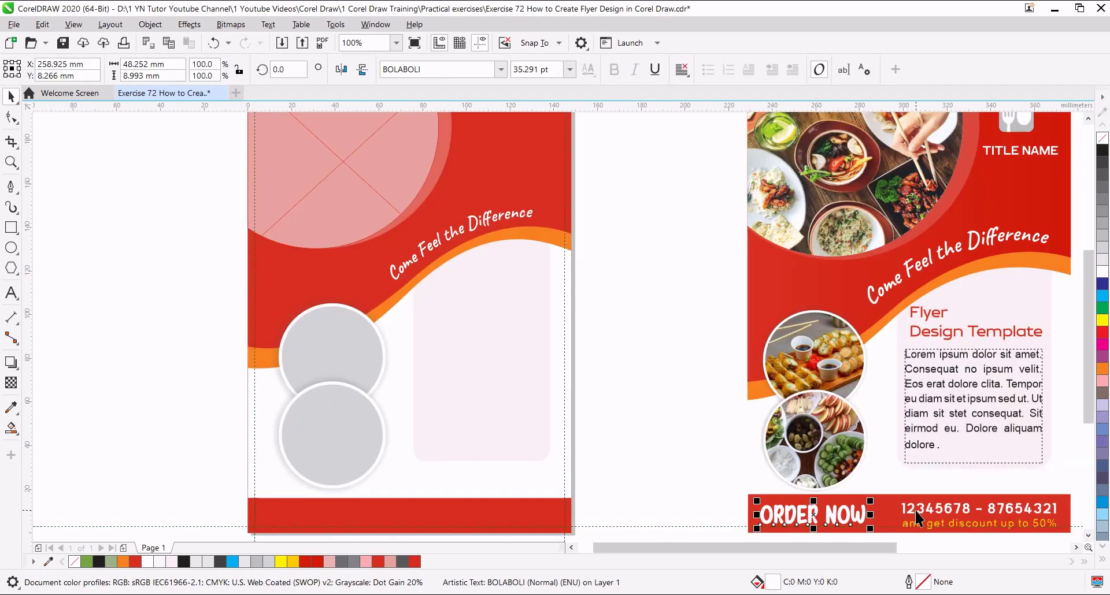
shift+click(909, 512)
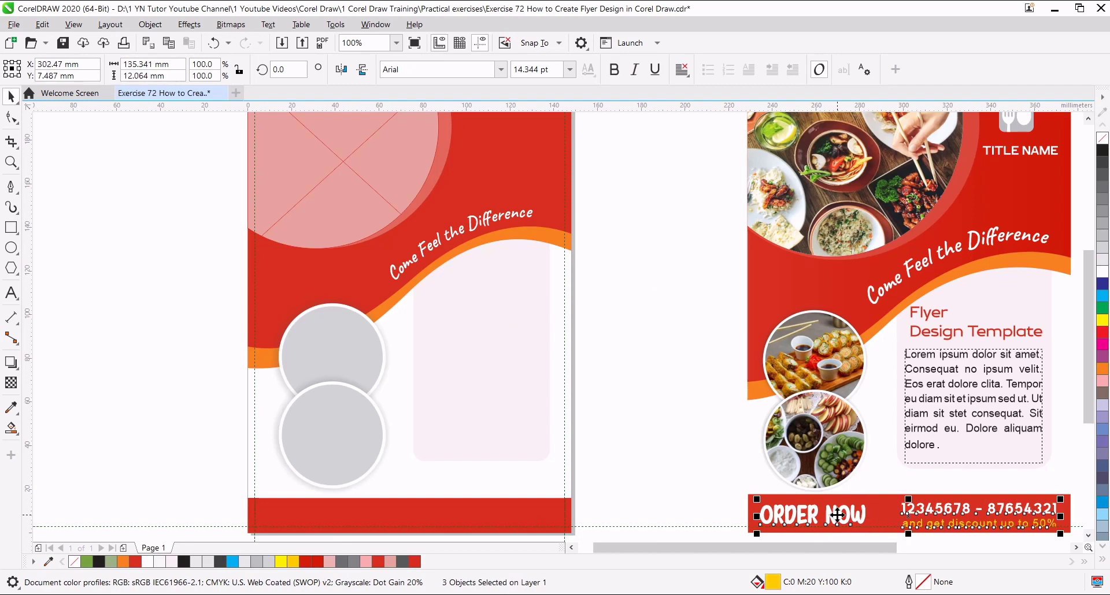
drag(836, 514, 339, 518)
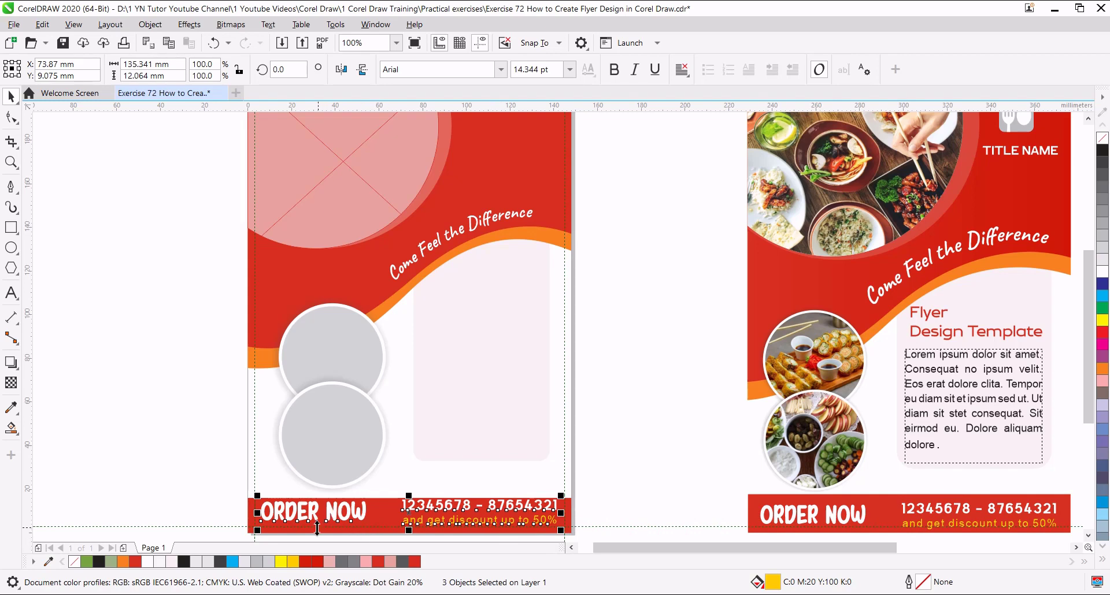
Step: Copy the "Flyer Design Template" heading and the lorem ipsum paragraph from the reference flyer onto the new pale pink panel
click(995, 397)
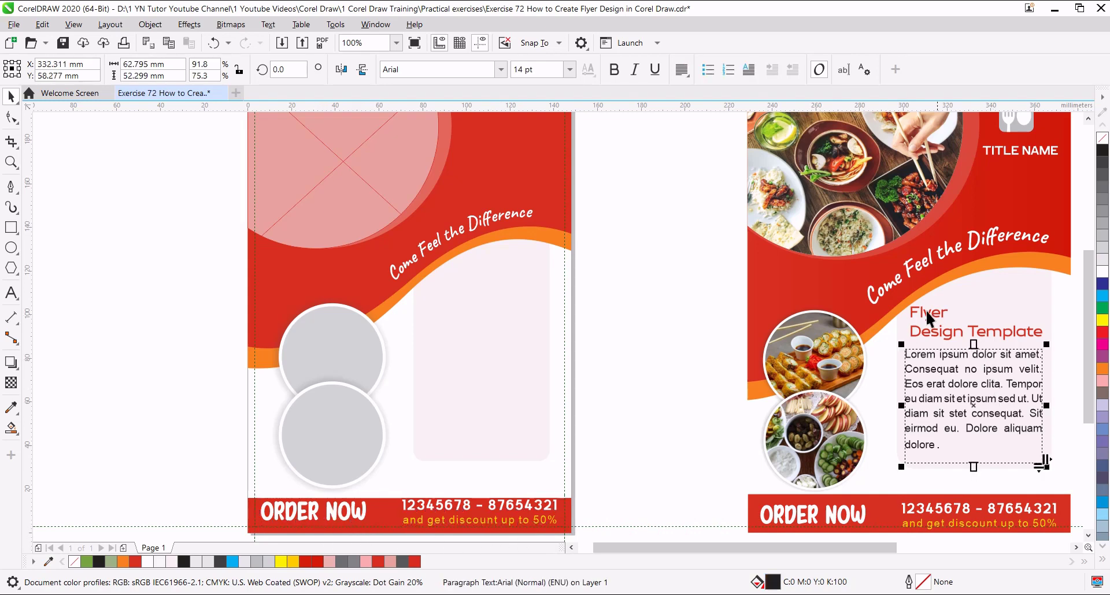
shift+click(929, 330)
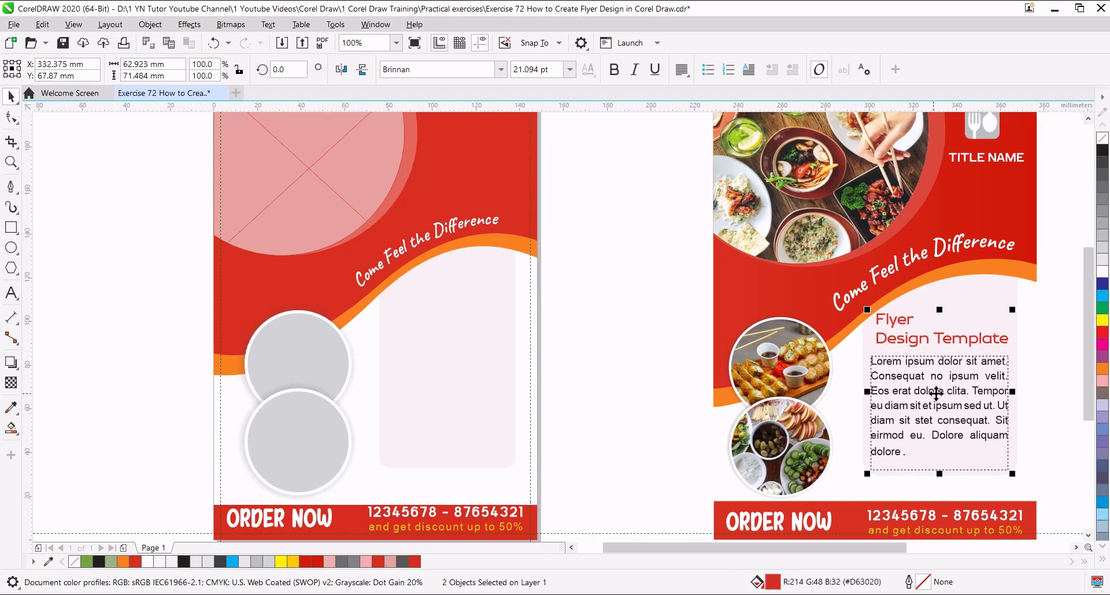
drag(933, 390, 372, 383)
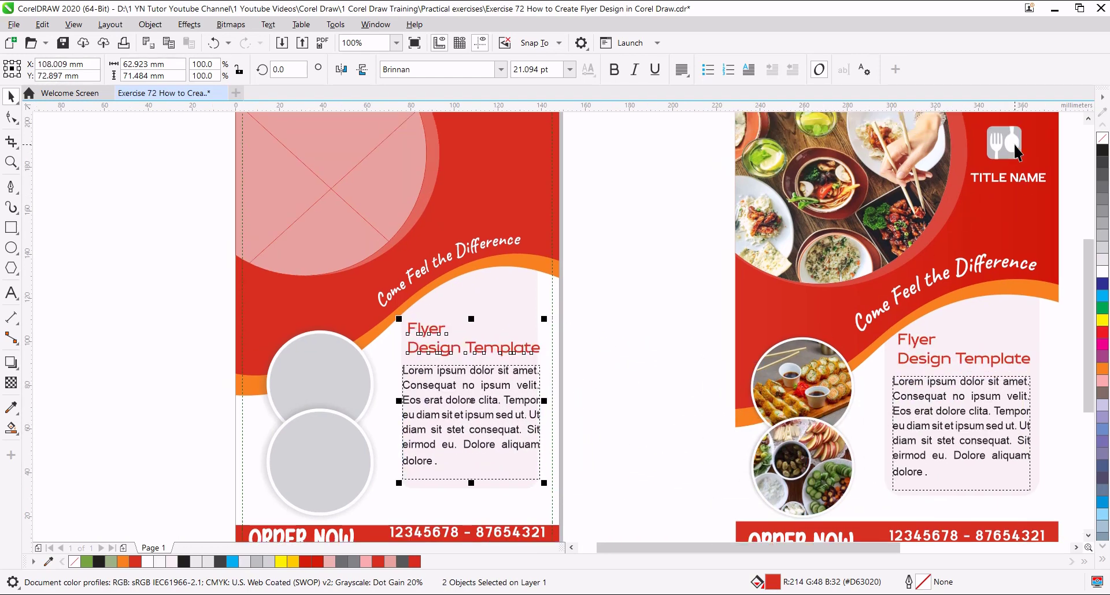
Step: Copy the fork-and-spoon logo and "TITLE NAME" text from the reference flyer onto the new flyer's red header beside the large photo frame
click(1003, 151)
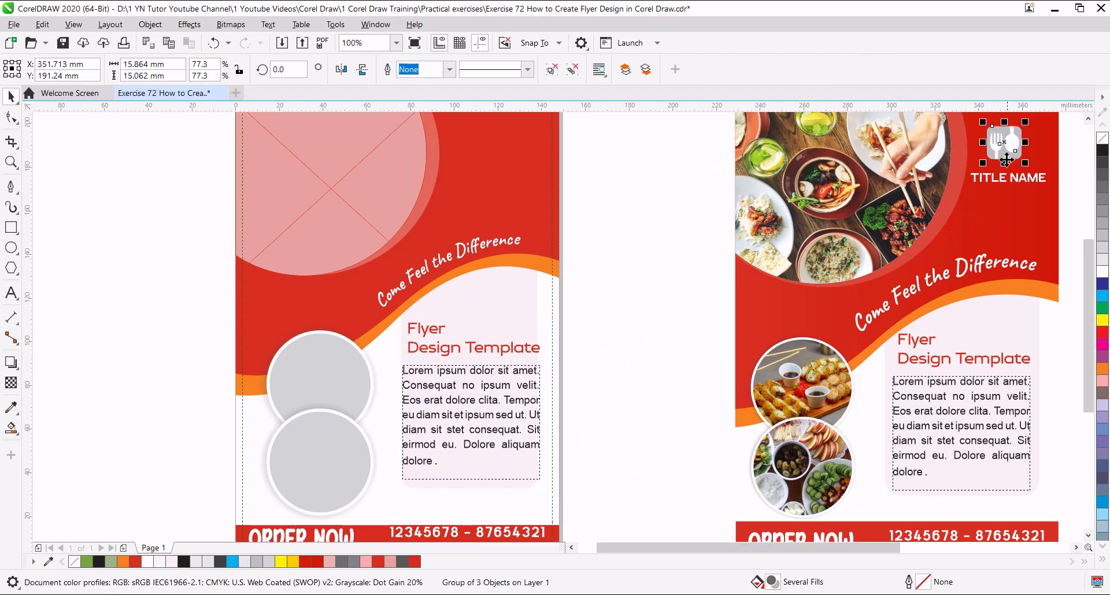
shift+click(1023, 184)
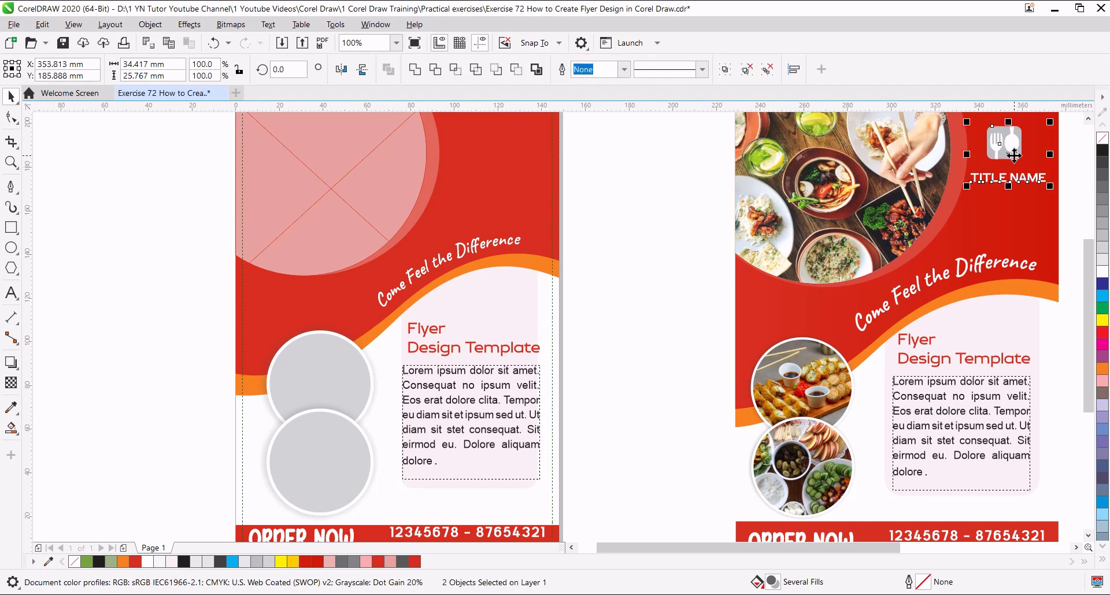
drag(1014, 155, 503, 153)
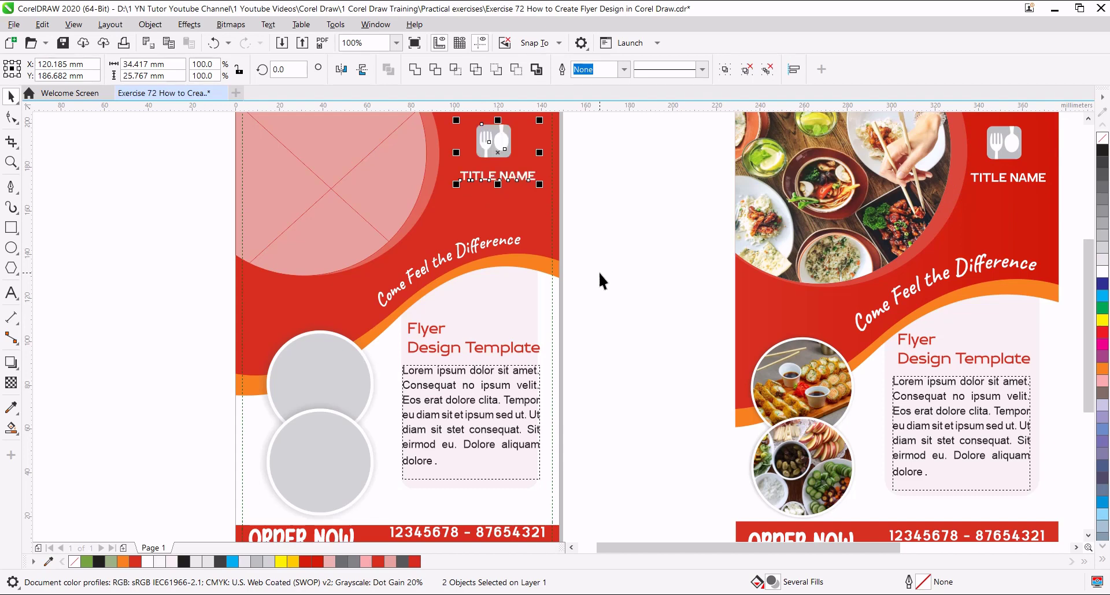
Step: Move the three food photos from beyond the reference flyer to the empty area on the other side of the new flyer
scroll(567, 344, down, 2)
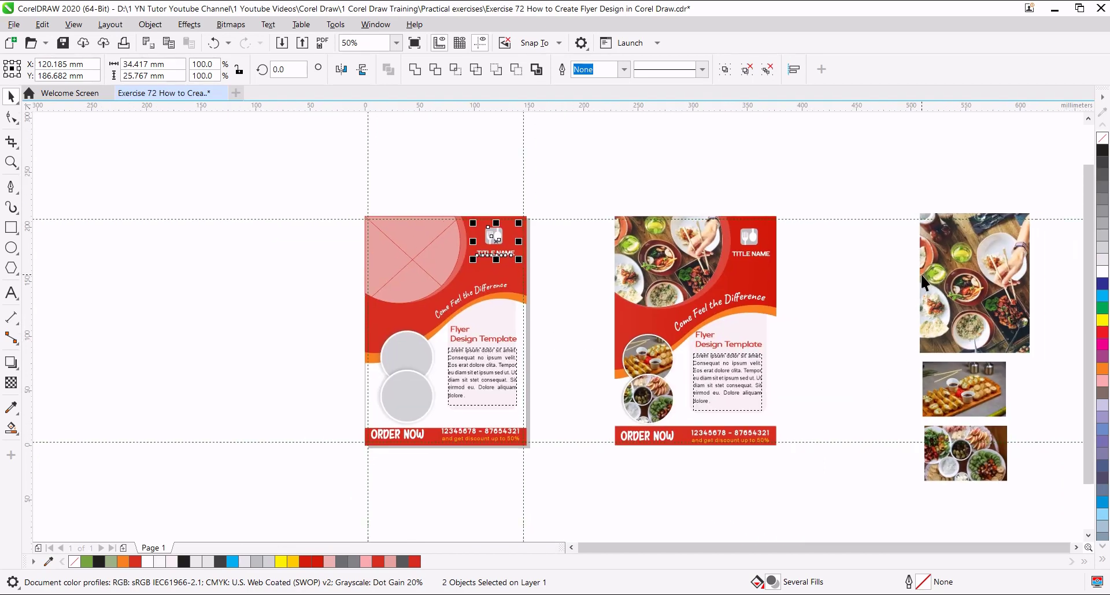
drag(1024, 450, 269, 277)
scroll(199, 297, up, 2)
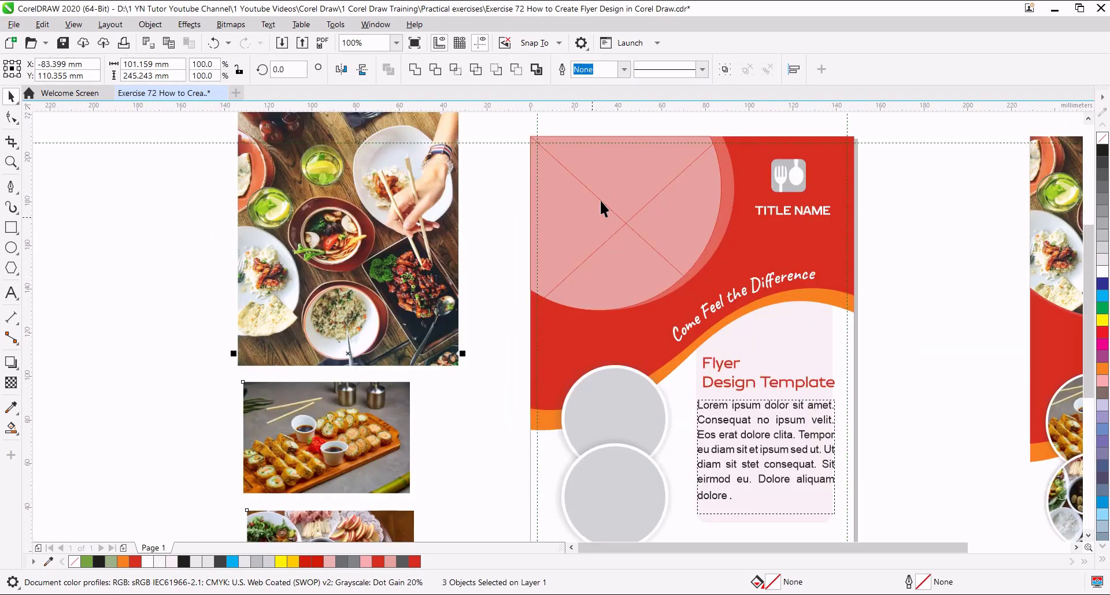
click(203, 228)
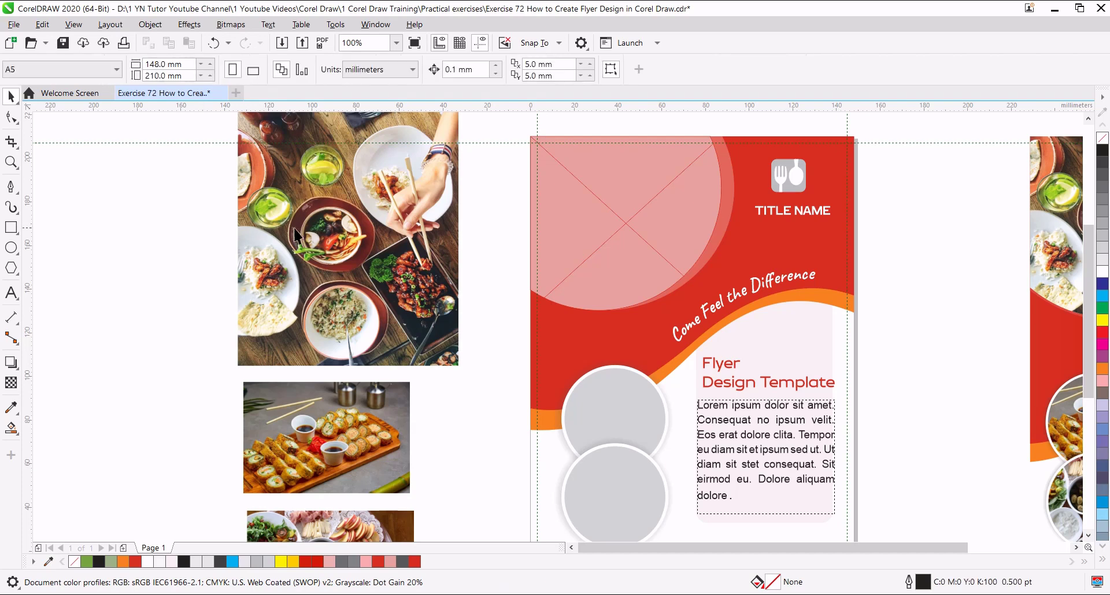
Step: PowerClip the tall photo of dishes into the large header frame, shift it within the frame and scale it to about 99.8 × 126.3 mm
drag(340, 231, 587, 219)
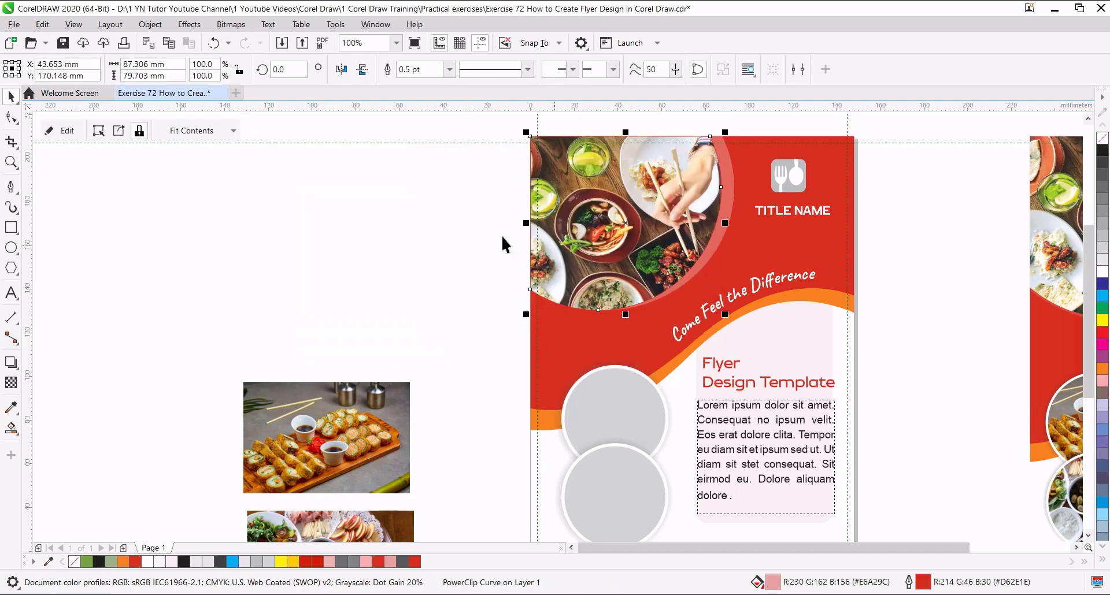
click(98, 132)
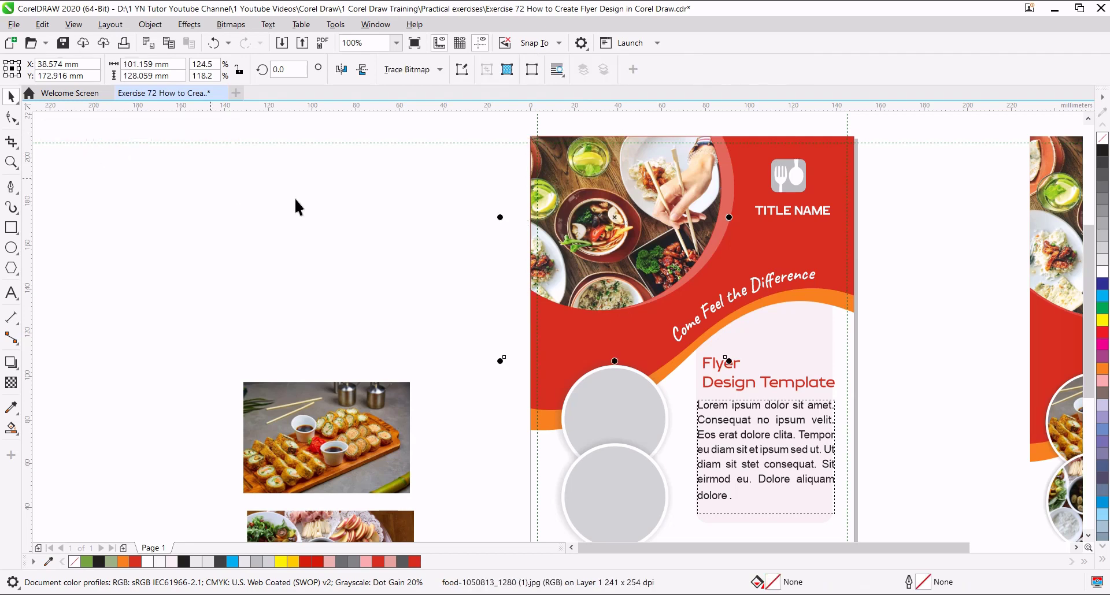
drag(585, 250, 598, 234)
drag(734, 343, 731, 340)
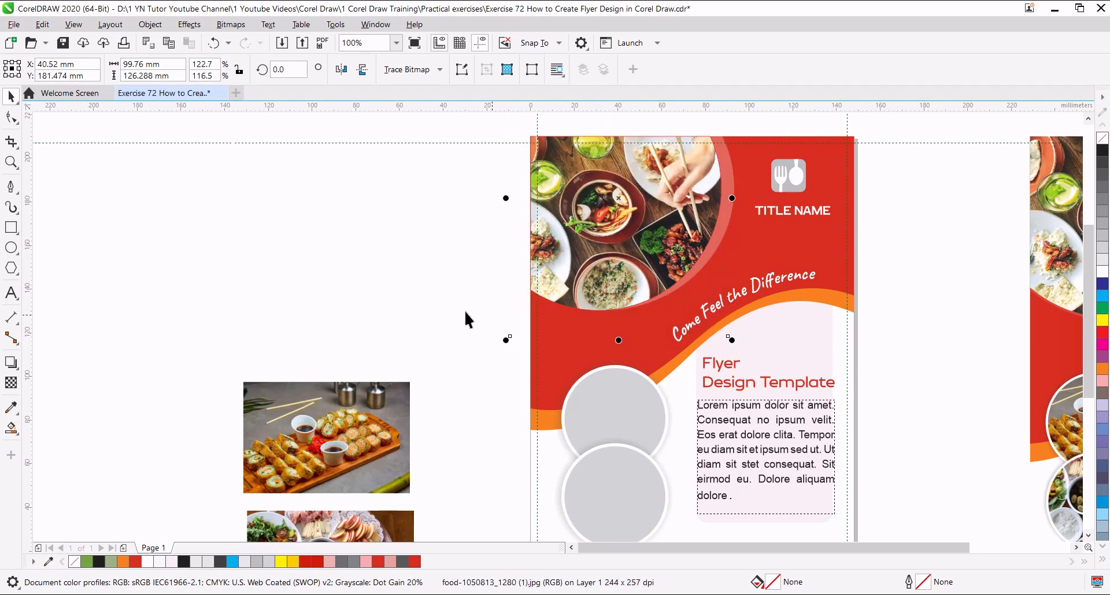
Step: PowerClip the sushi platter photo into the upper grey circle and scale it within the frame to about 72.8 × 48.5 mm
scroll(611, 309, down, 3)
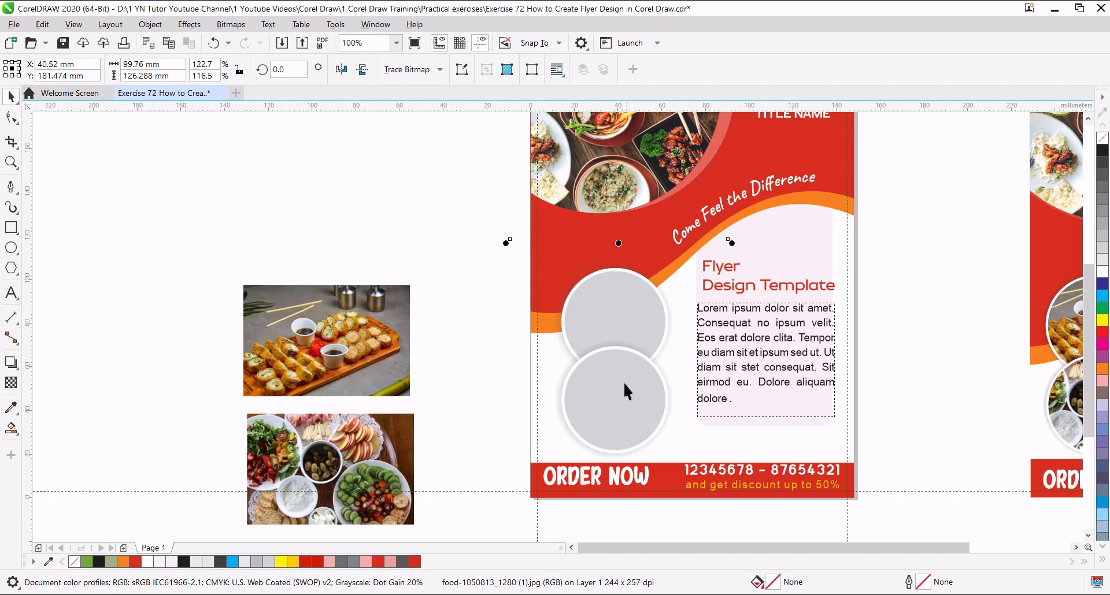
click(479, 323)
click(361, 329)
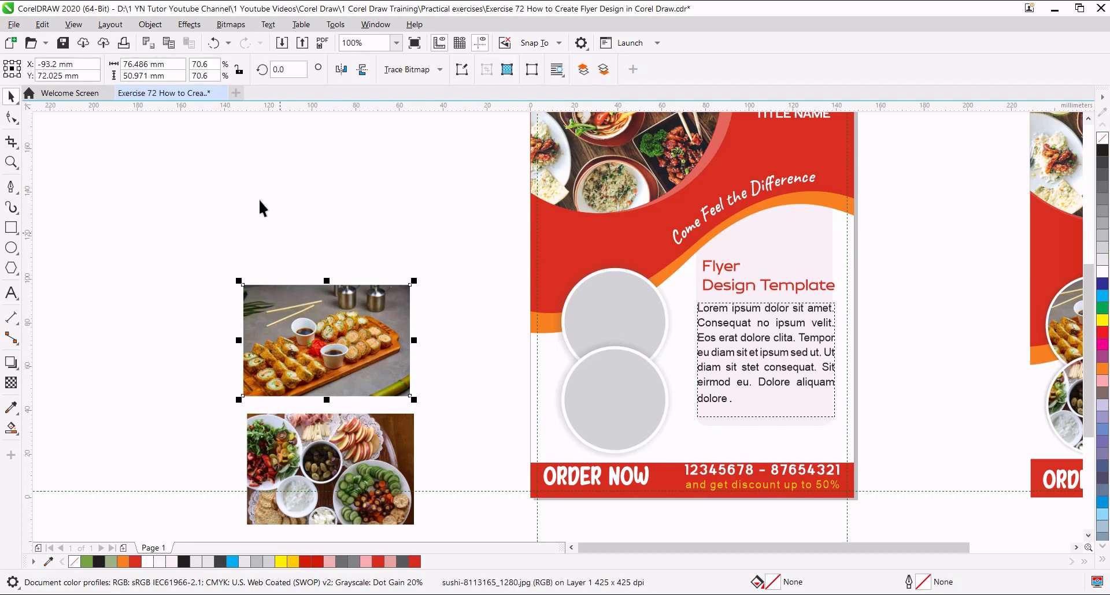
click(150, 25)
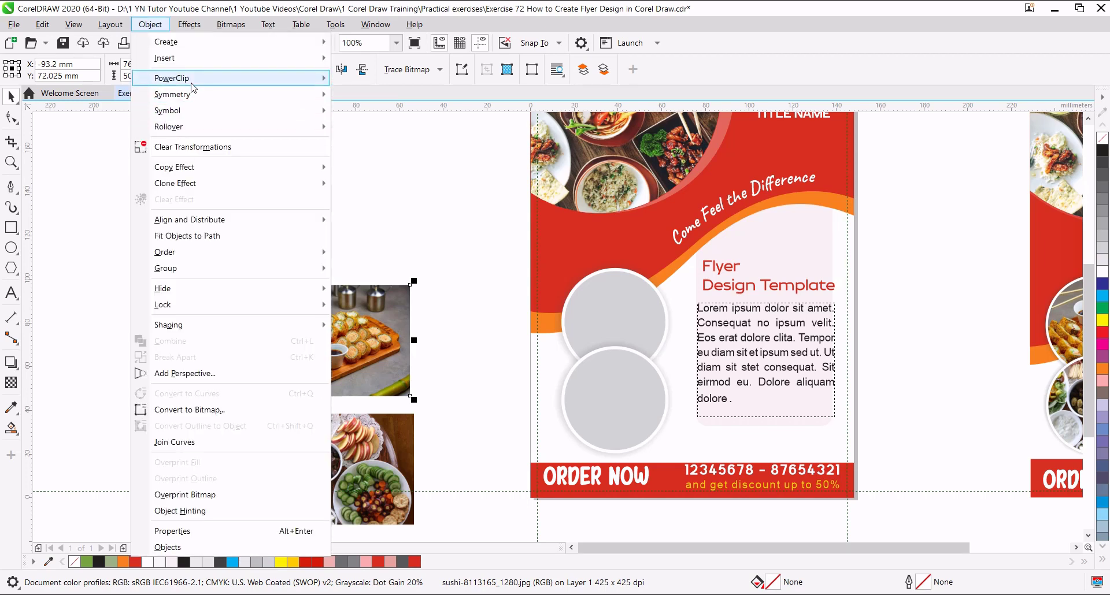
mouse_move(196, 81)
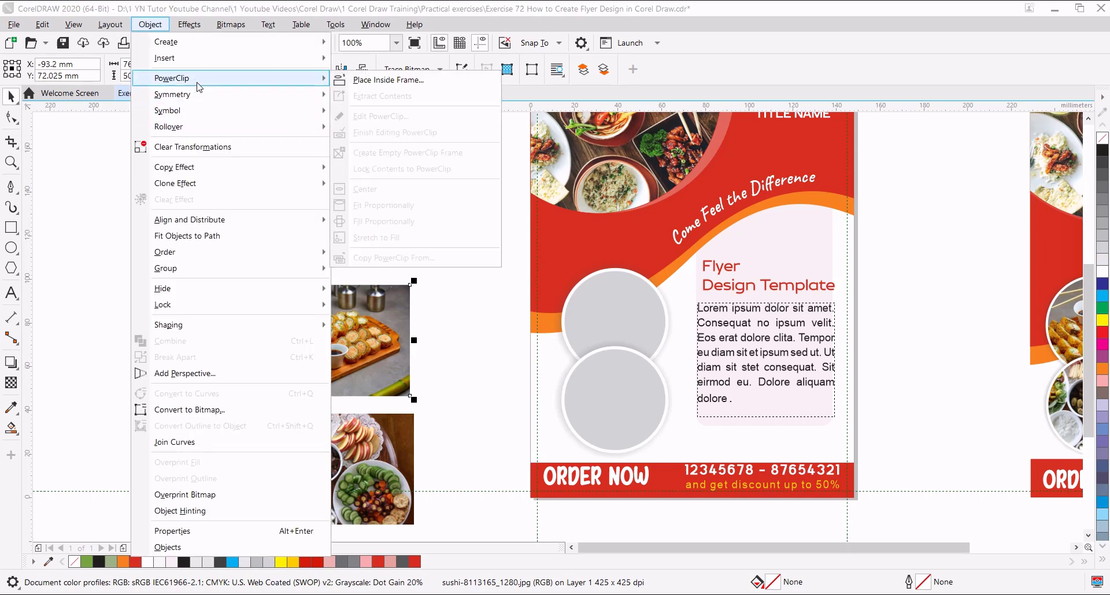
click(366, 82)
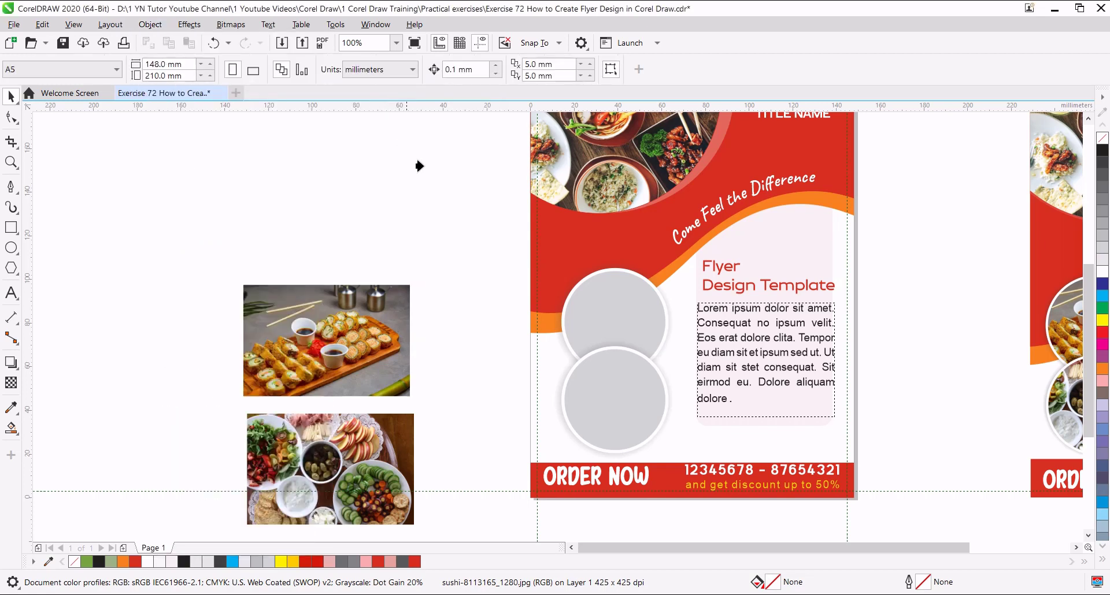
click(582, 311)
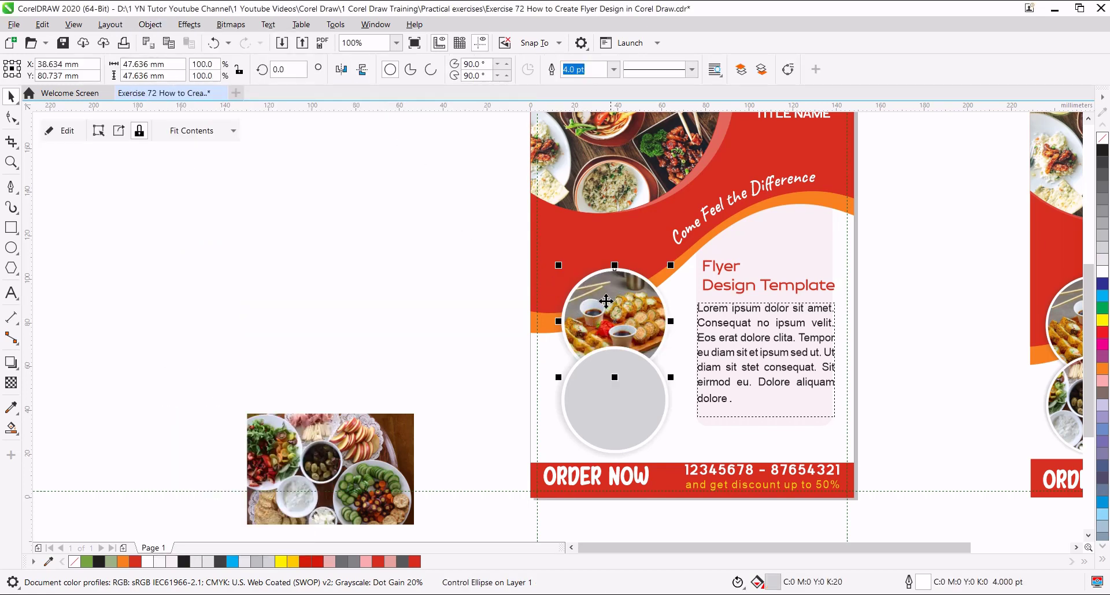
click(99, 131)
drag(701, 380, 694, 375)
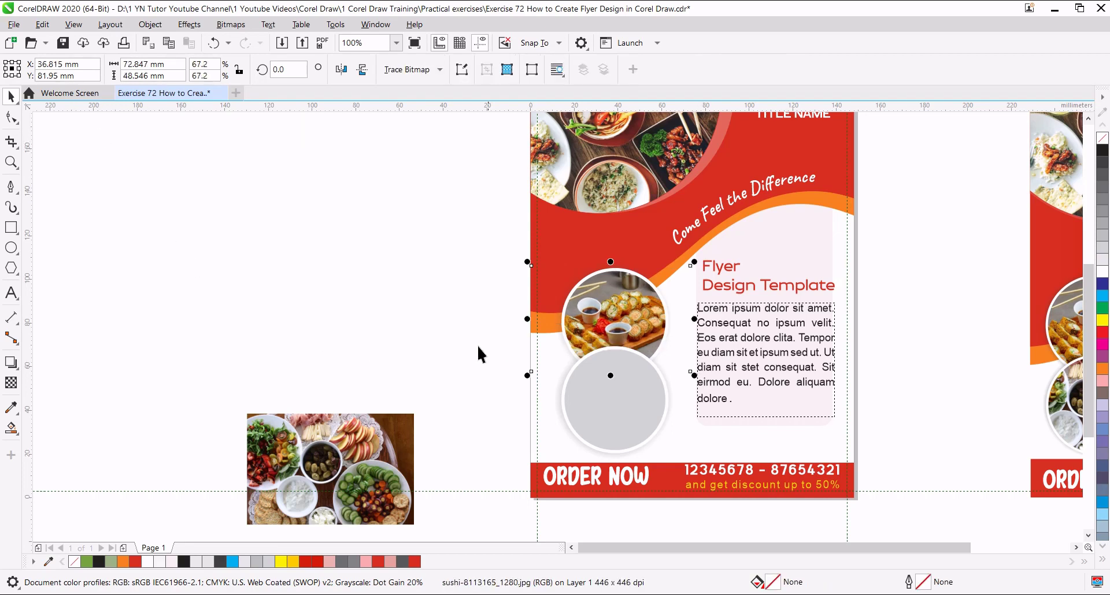
Step: PowerClip the appetizer photo with fruit and vegetables into the lower grey circle
click(377, 433)
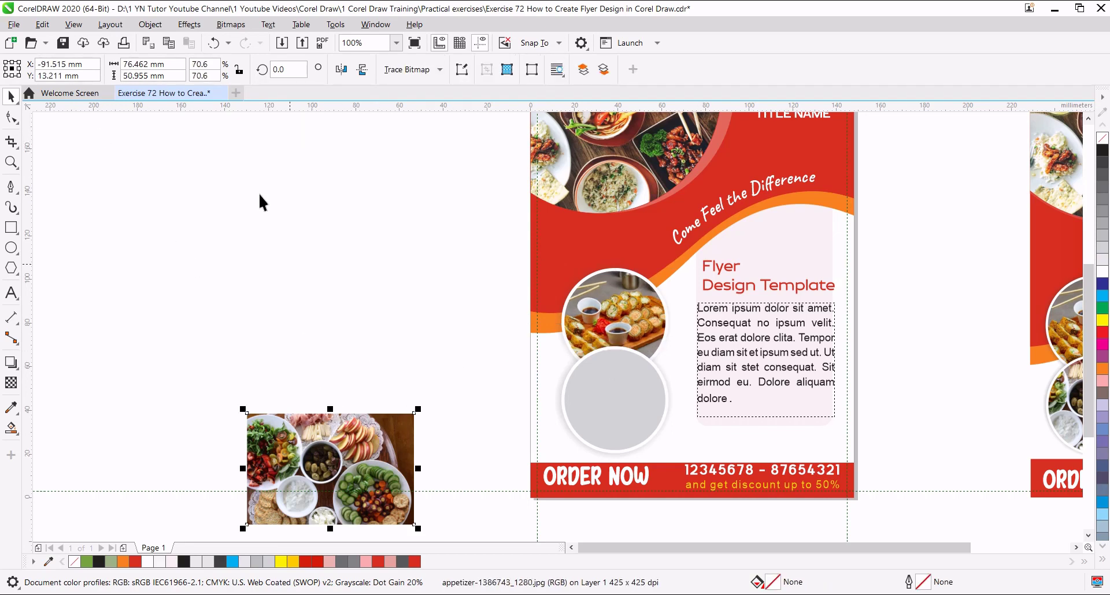
click(150, 24)
mouse_move(156, 80)
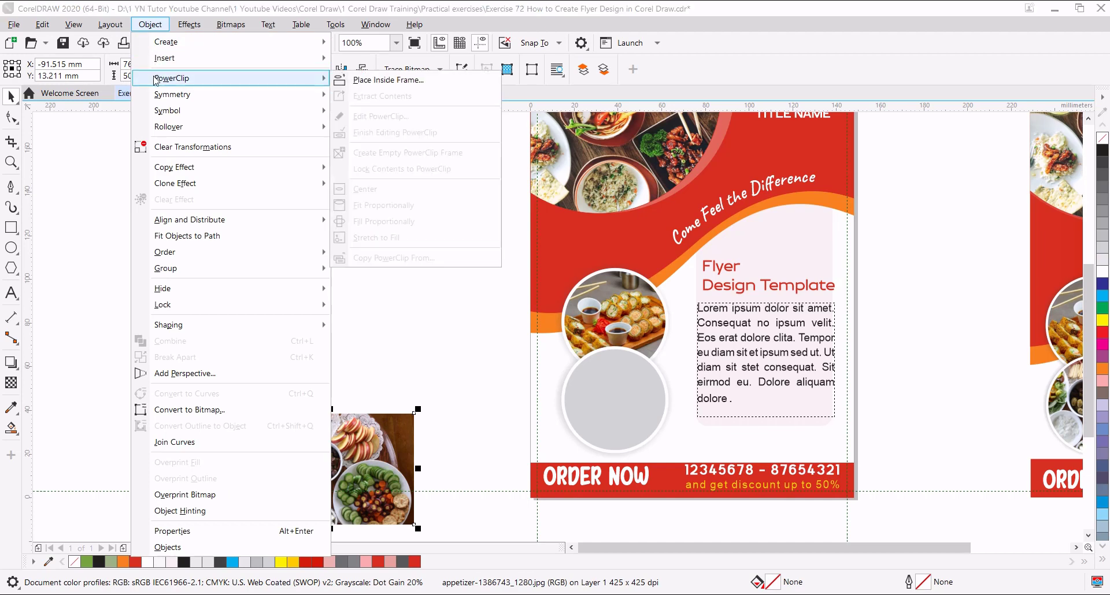
click(376, 80)
click(571, 386)
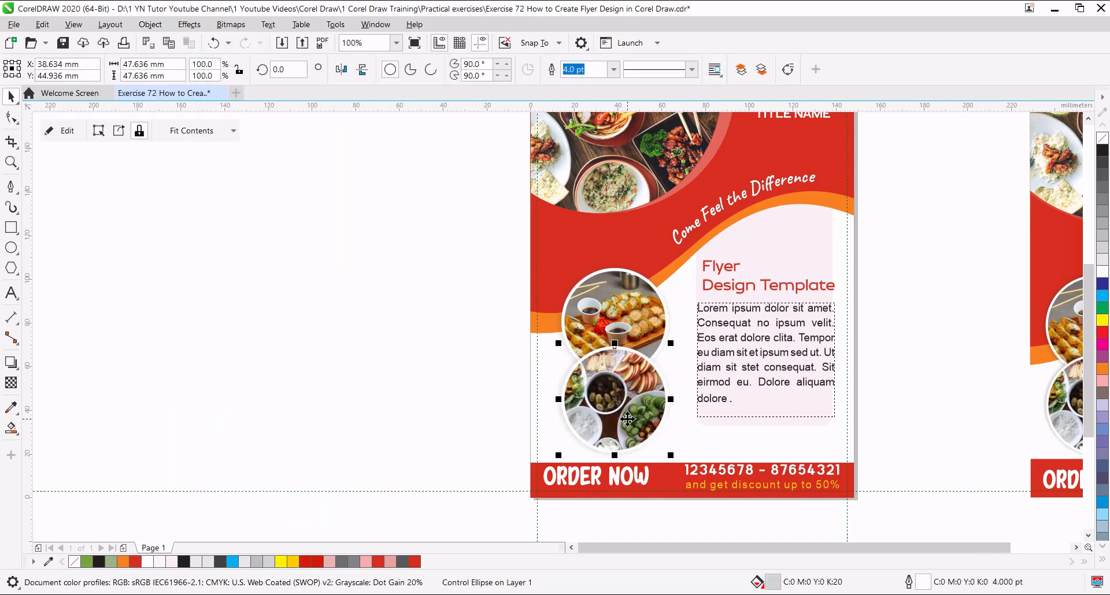
scroll(338, 454, up, 1)
scroll(338, 454, left, 2)
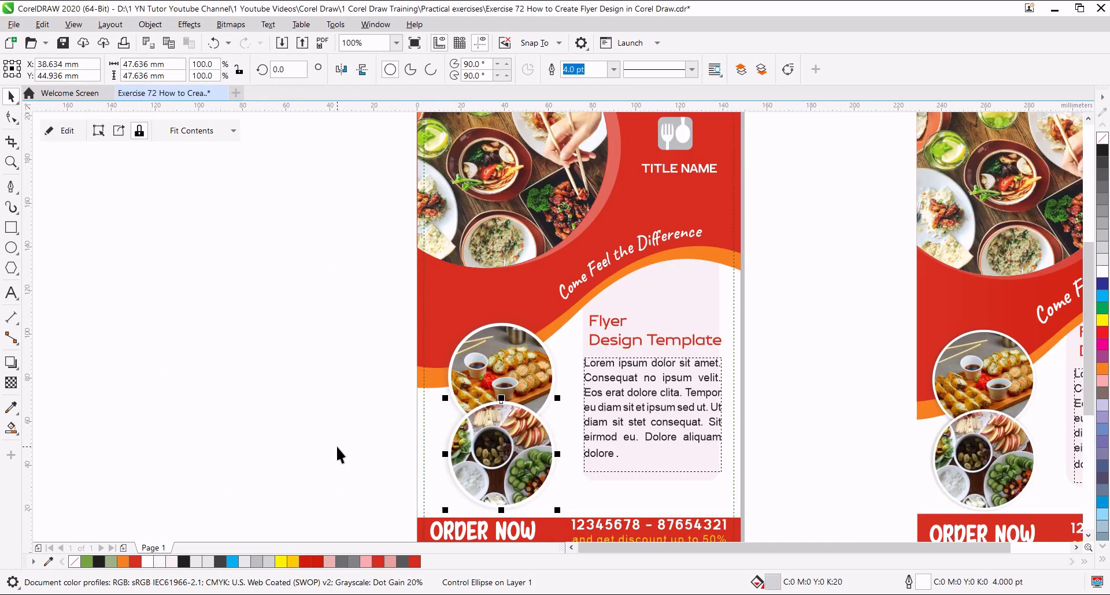